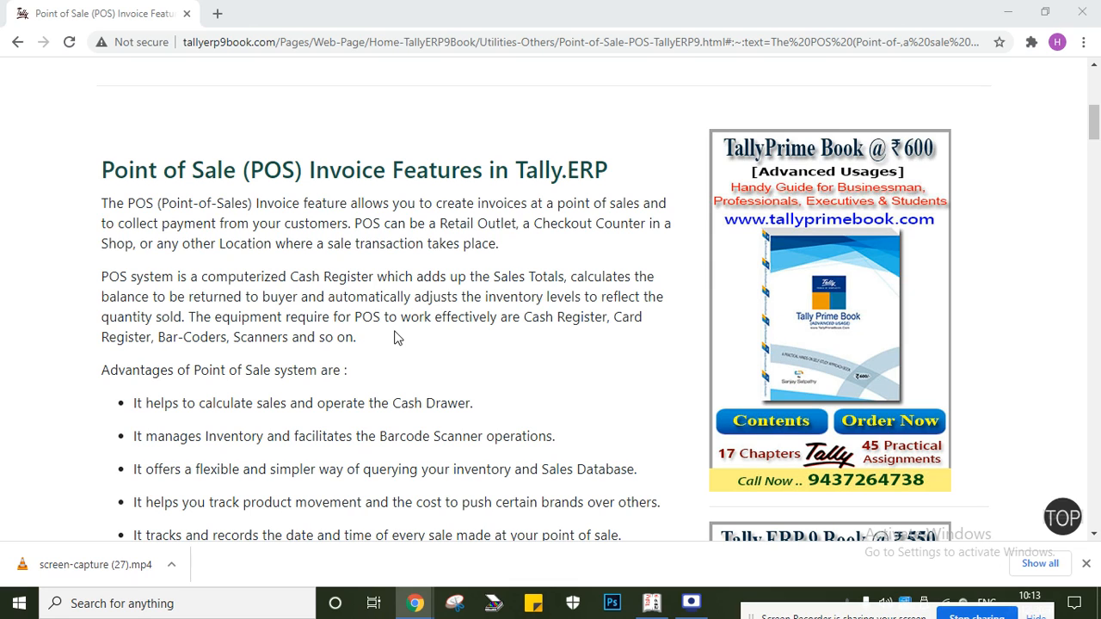
Switch to Tally.ERP 9 and open the form for creating a new voucher type in the POS INVOICE company.
scroll(229, 322, "down", 1)
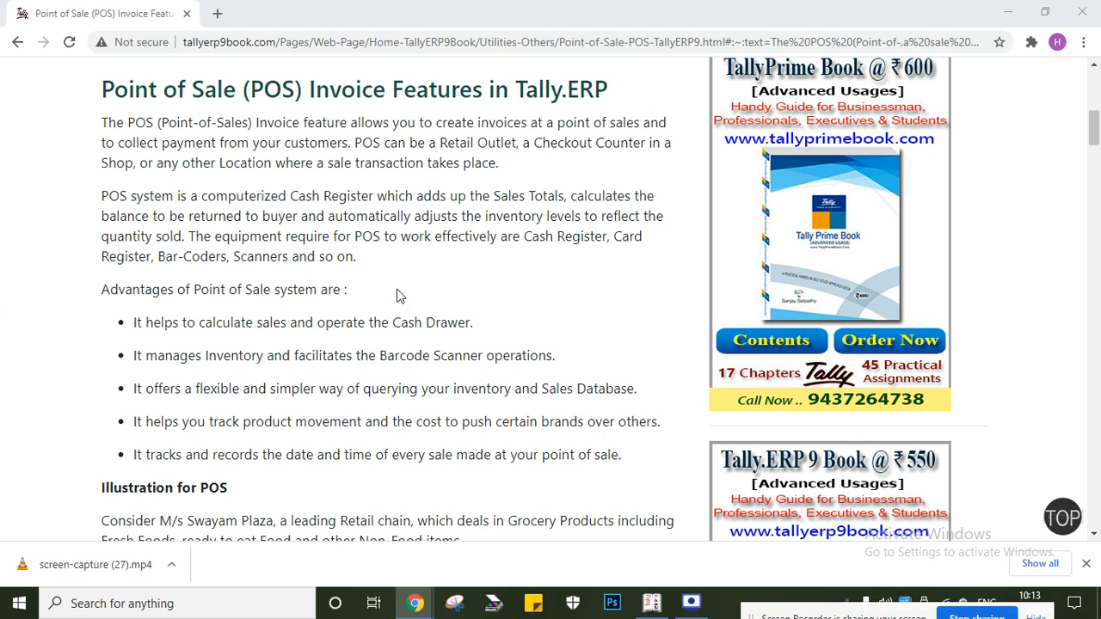
left_click(664, 616)
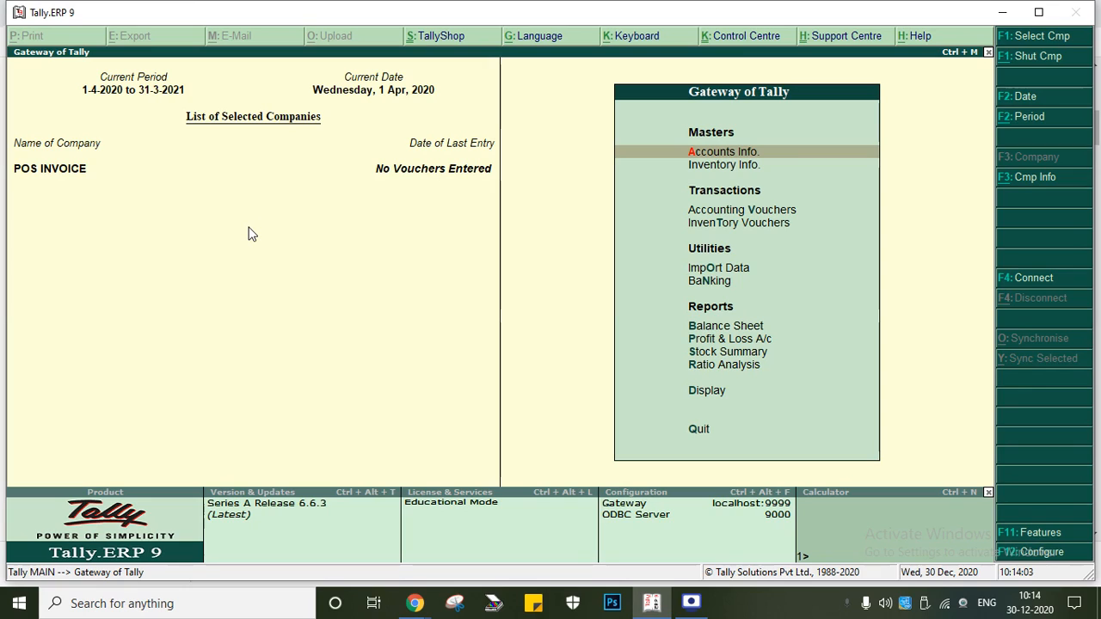
key("Return")
key("Escape")
key("Down")
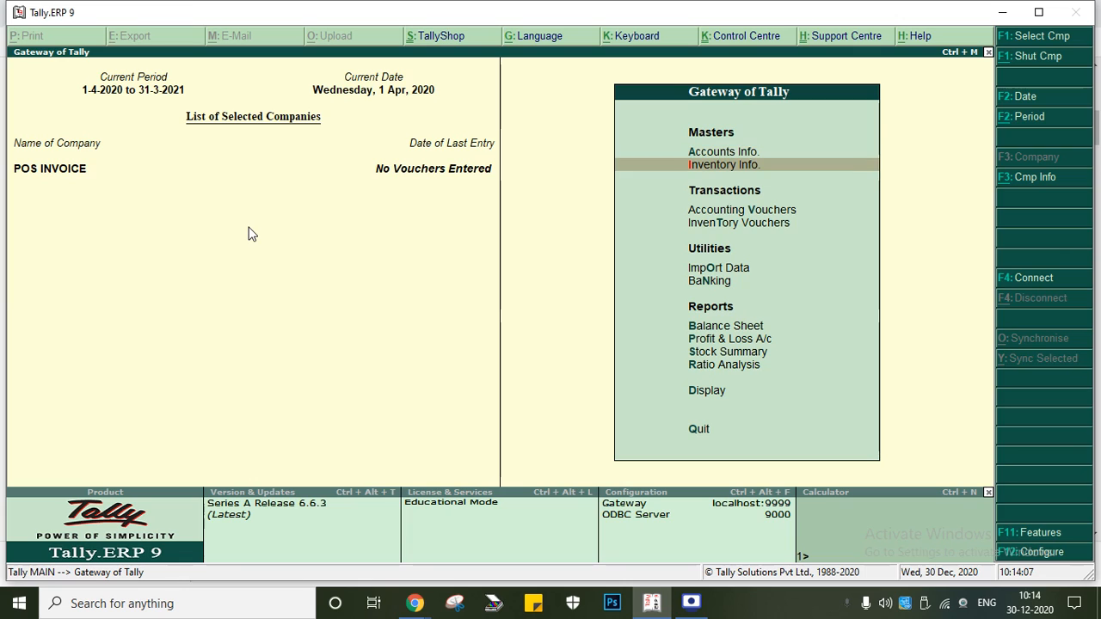
key("Up")
key("Return")
key("Down")
key("Down")
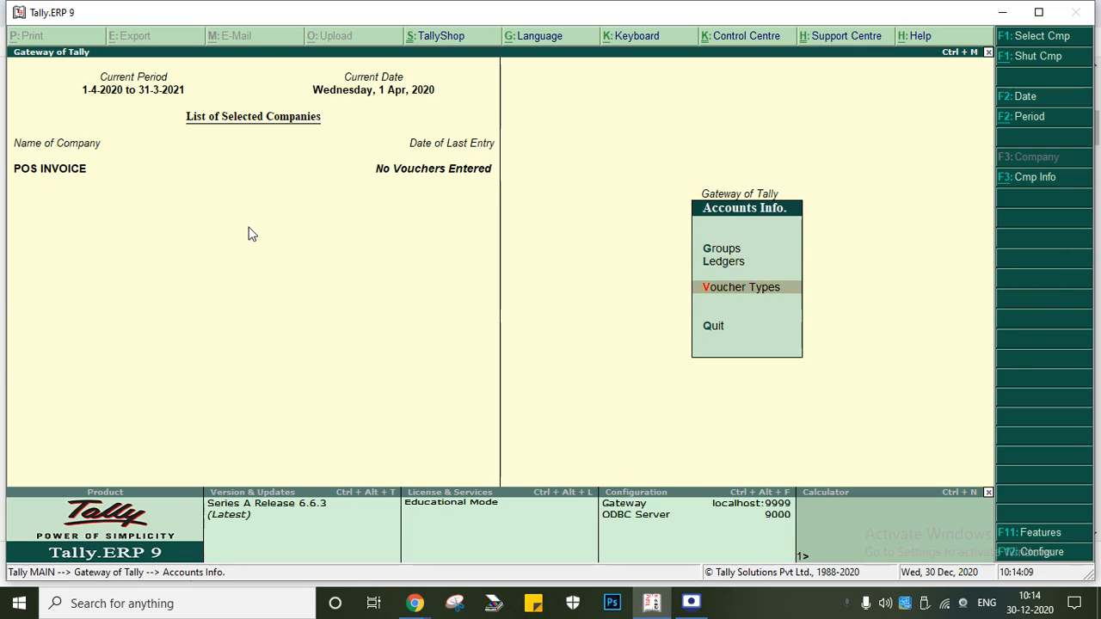
key("Return")
key("Return")
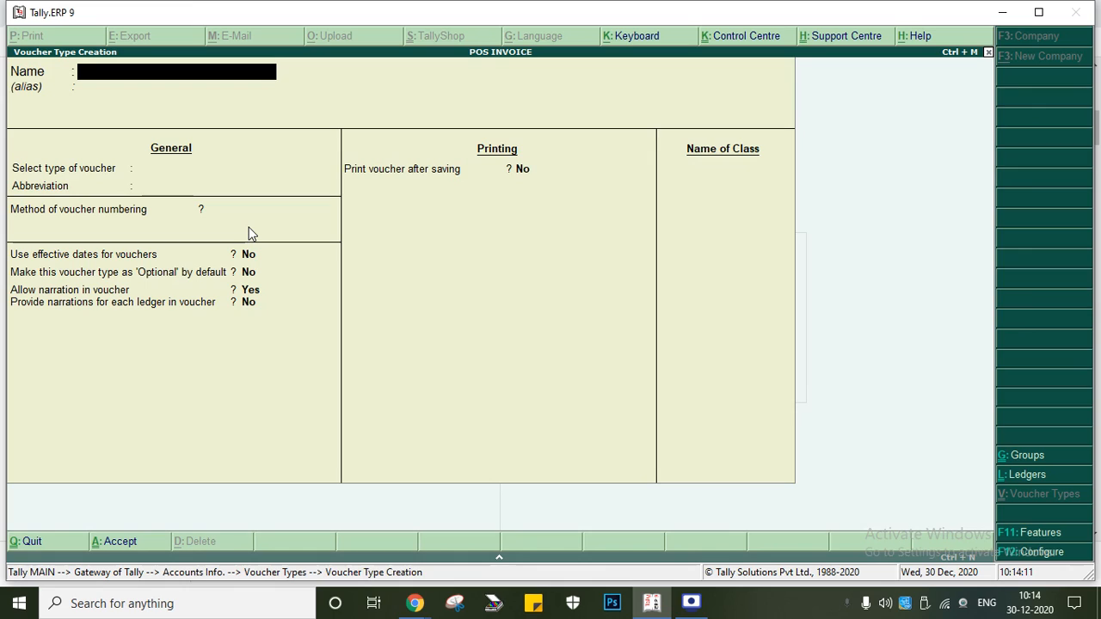
Name the new voucher type POS INVOICE and base it on Sales, with abbreviation Sale and Automatic numbering.
type("POS INVOICE")
key("Return")
key("Return")
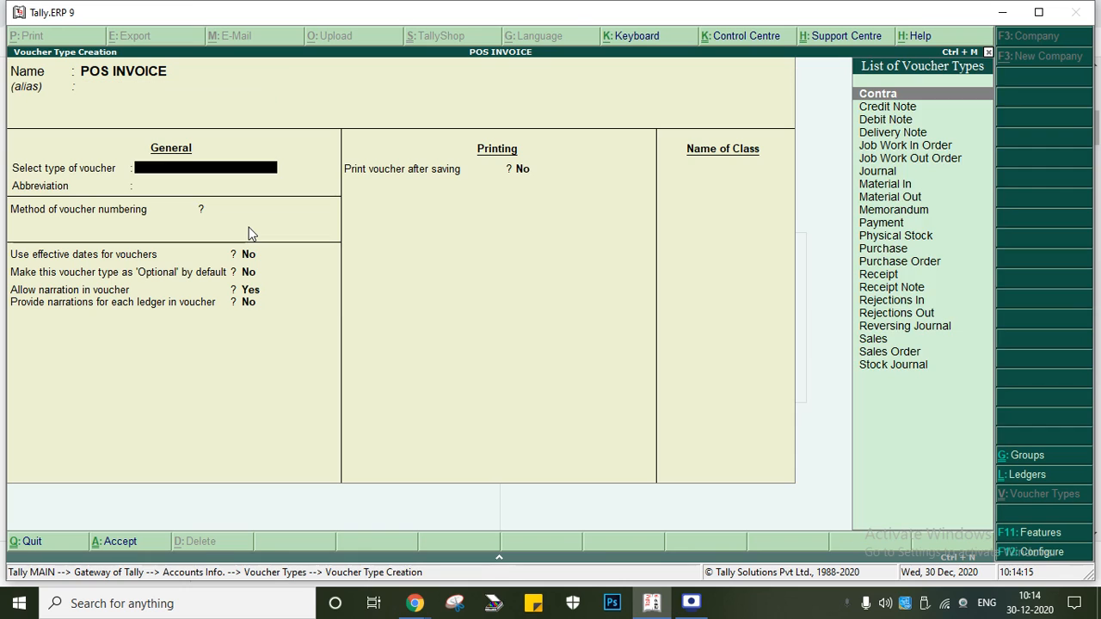
type("sale")
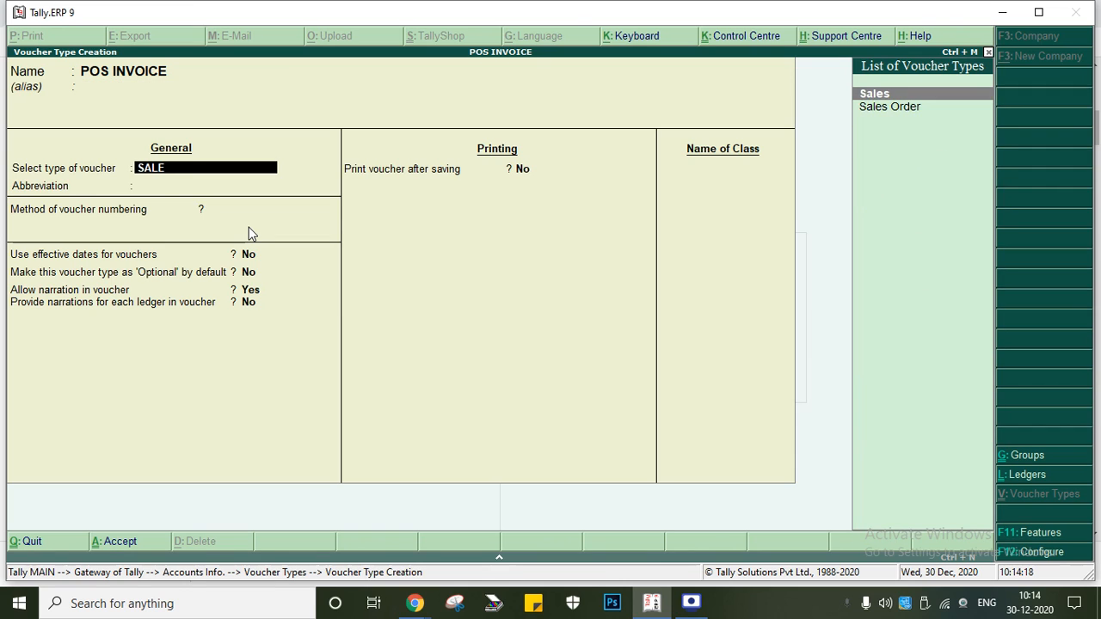
key("Return")
key("Return")
key("Return")
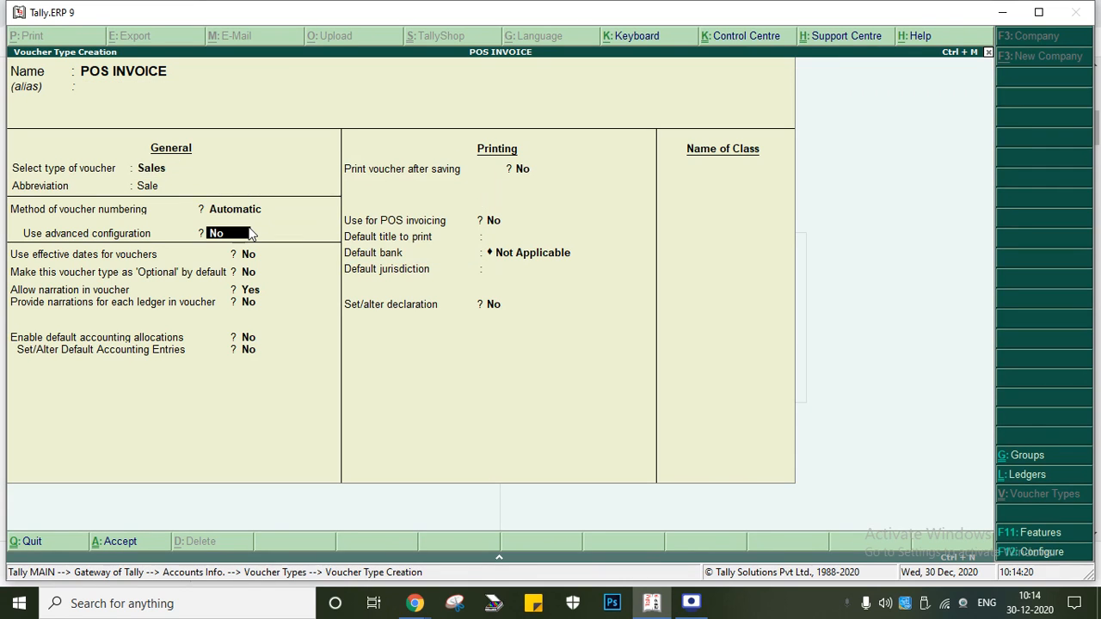
Keep the remaining general defaults, and enable printing the voucher after saving and its use for POS invoicing.
key("Return")
key("Return")
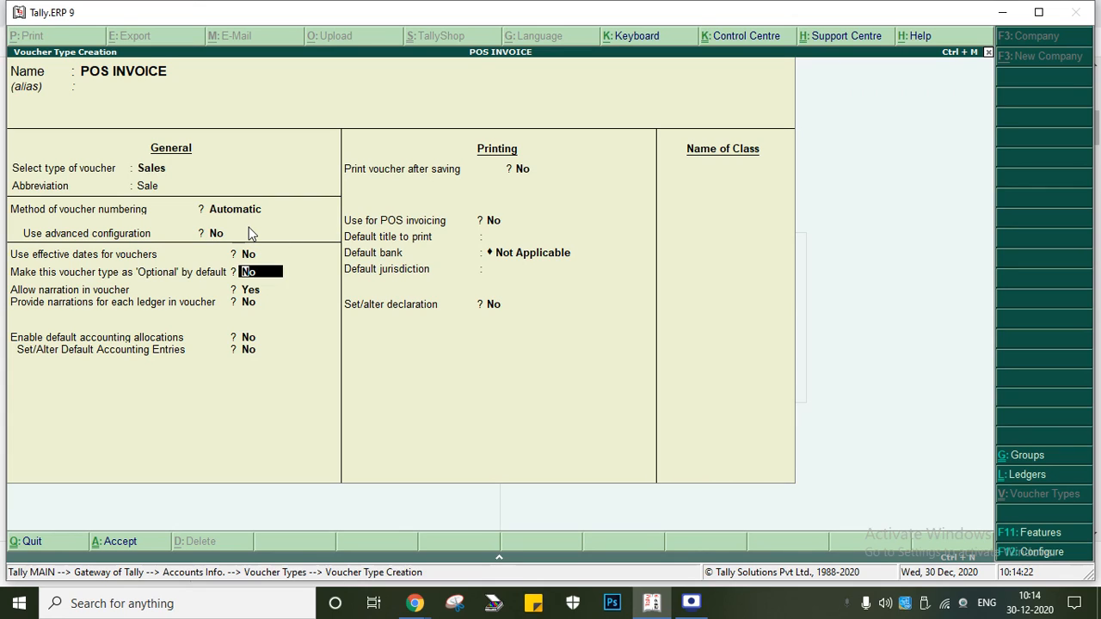
key("Return")
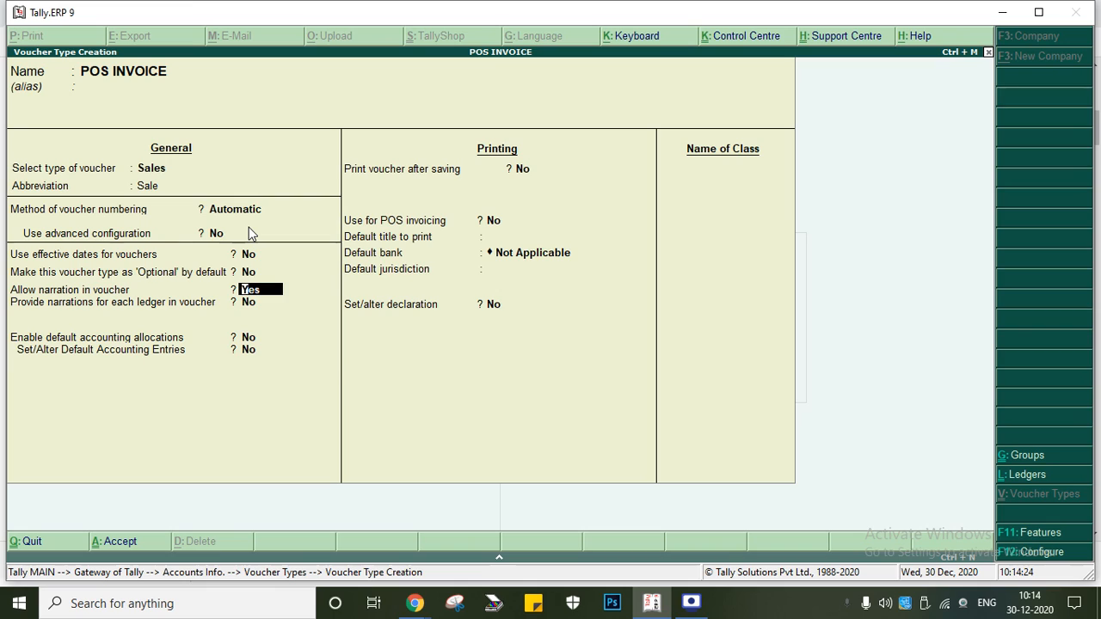
key("Return")
key("Return")
key("Return")
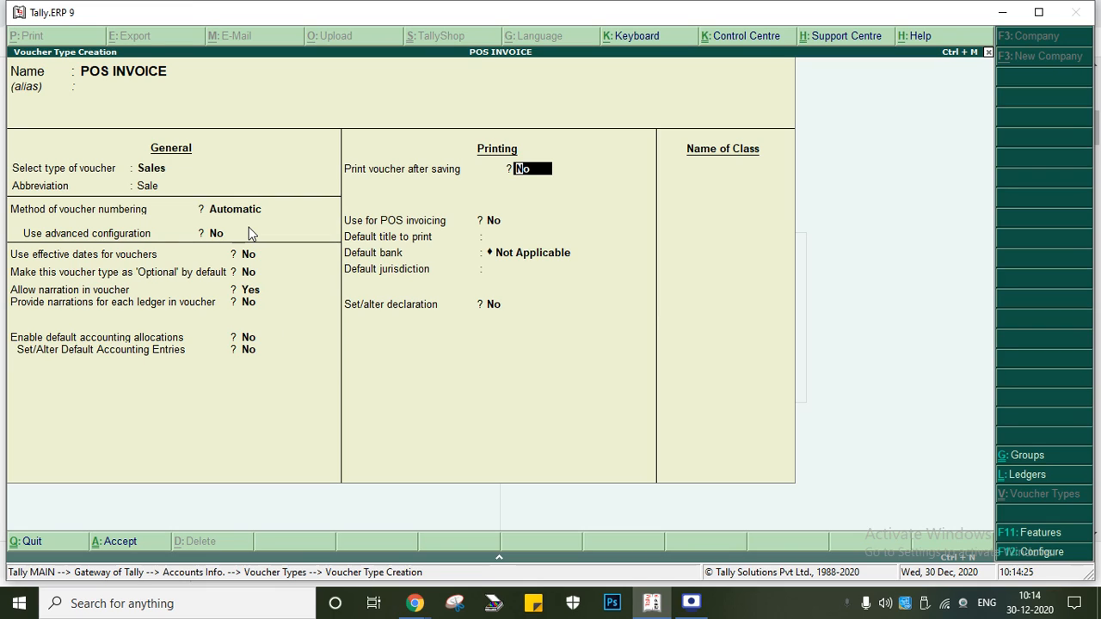
key("y")
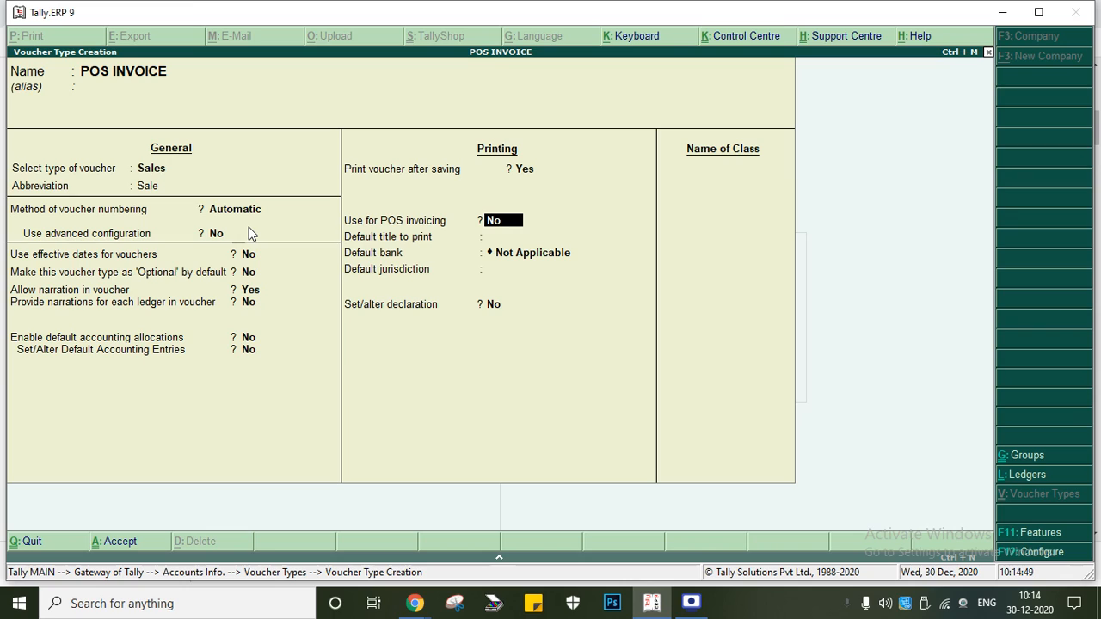
key("y")
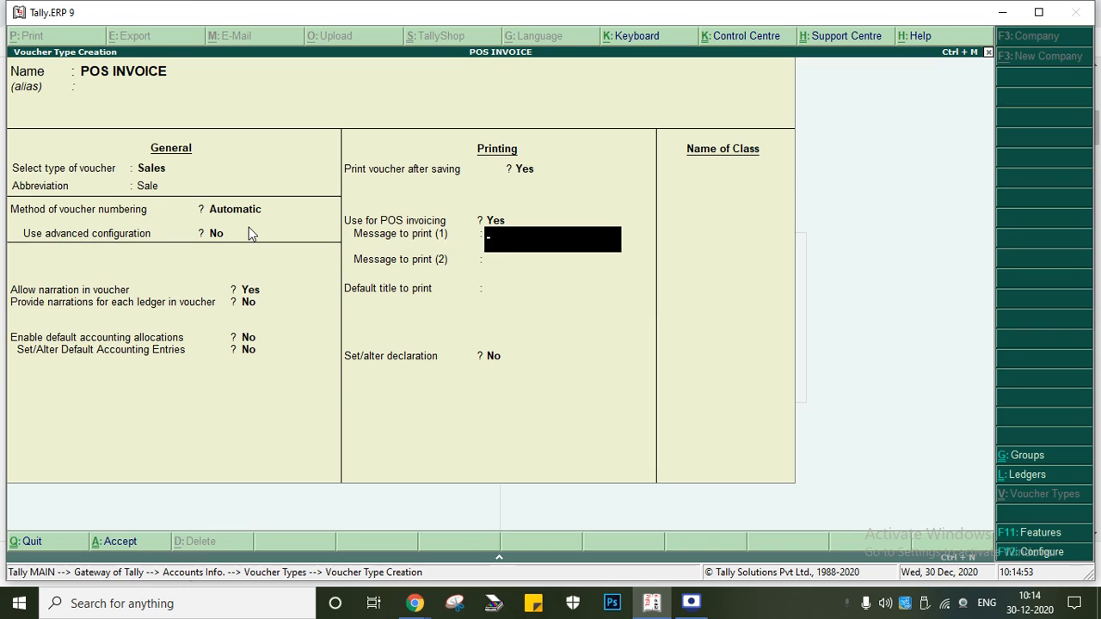
Set the two print messages to THANK YOU and VISIT AGAIN, and the default print title to POS INVOICE.
type("THANK YOU")
key("Return")
type("VI")
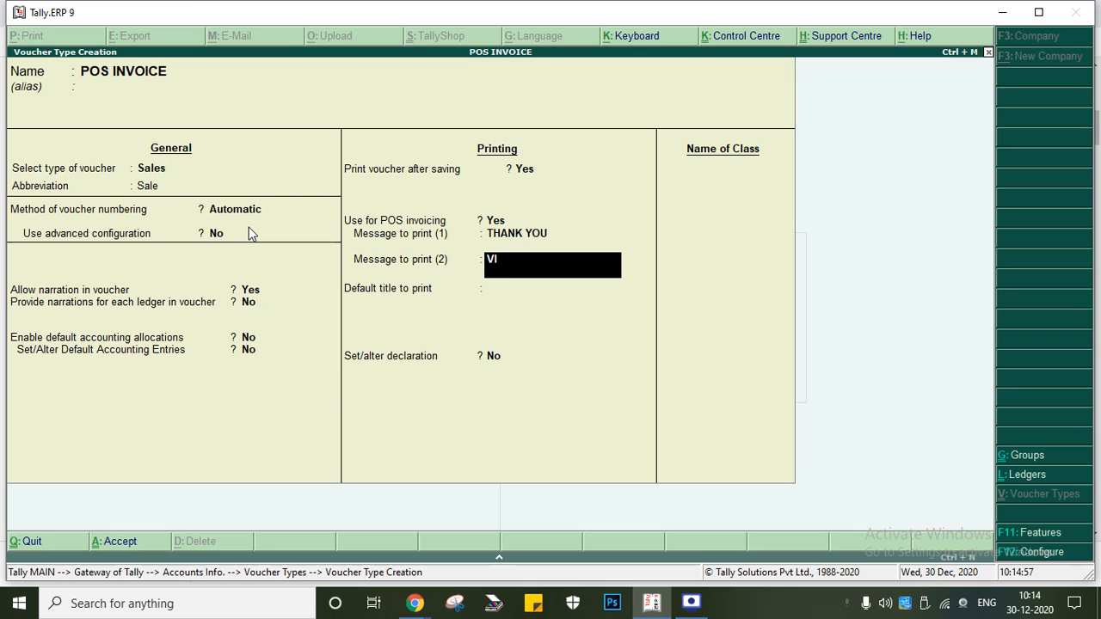
type("SIT AGAIN")
key("Return")
type("POS INVOICE")
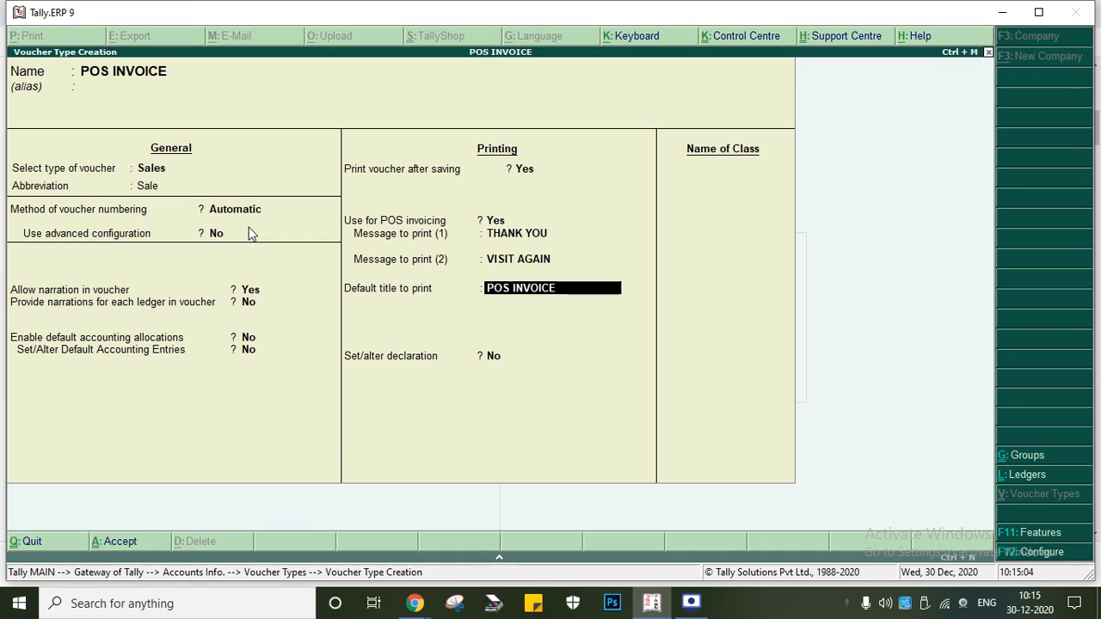
key("Return")
Enable the declaration for the voucher type and accept its default text.
type("y")
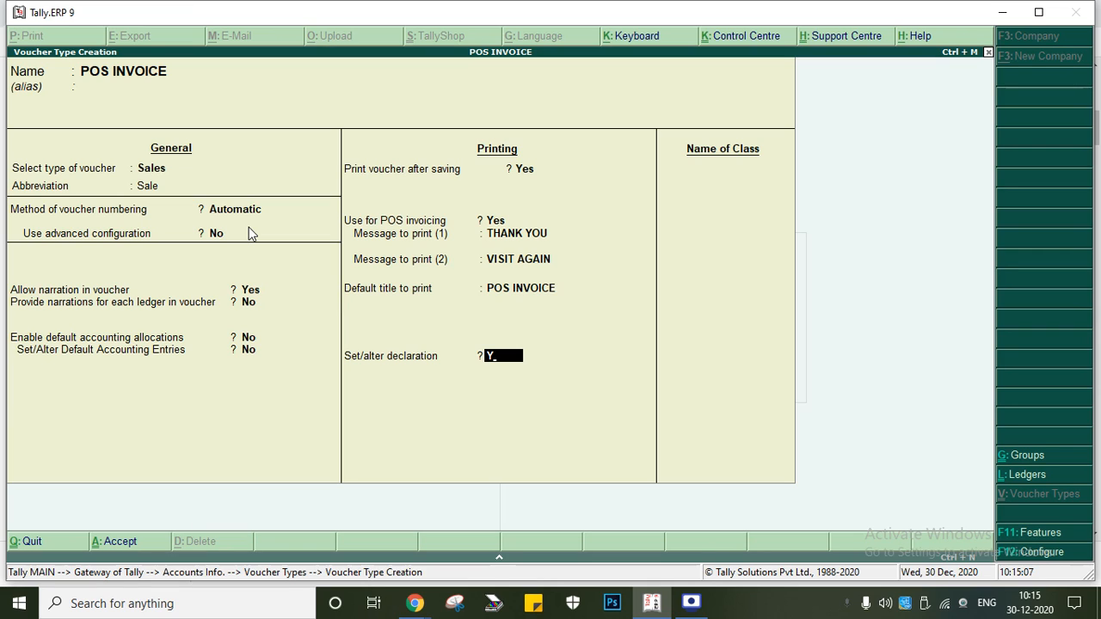
key("Return")
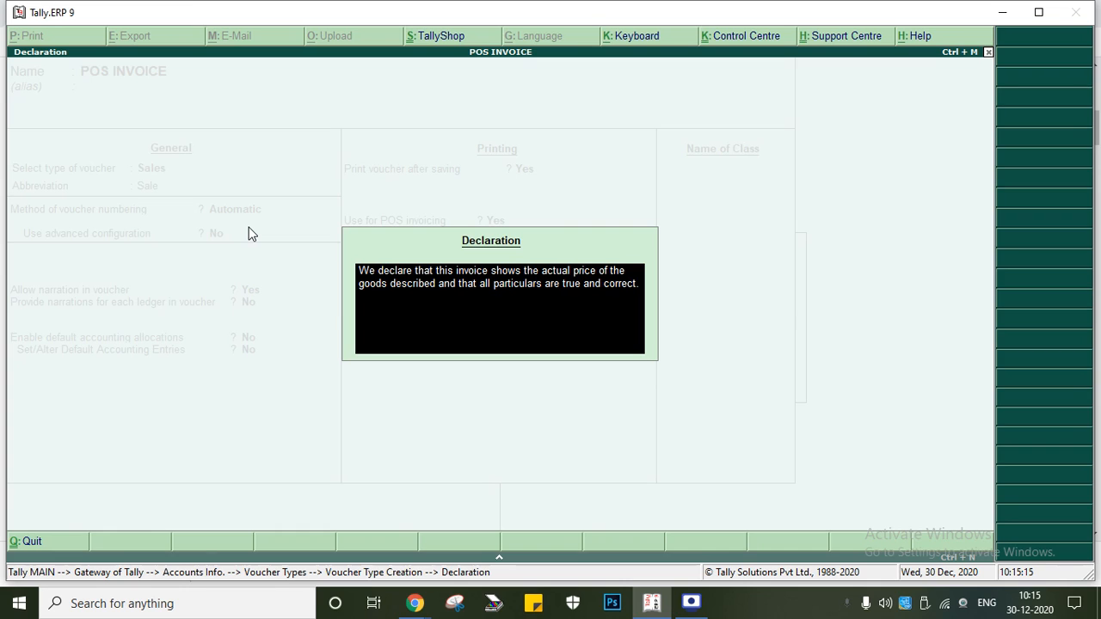
key("ctrl+a")
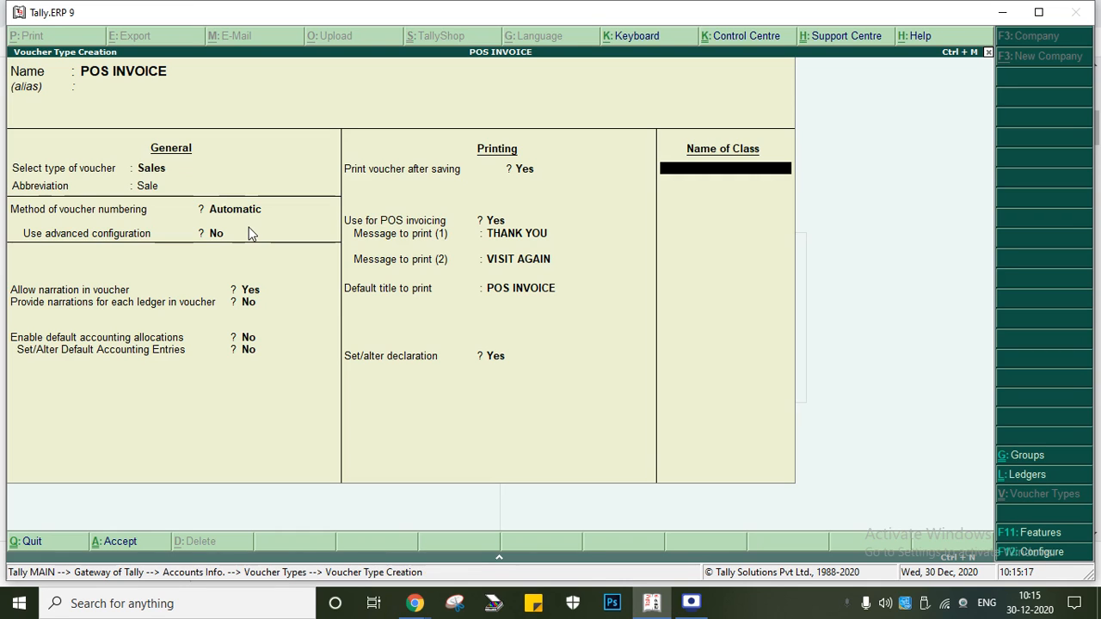
key("Up")
key("Return")
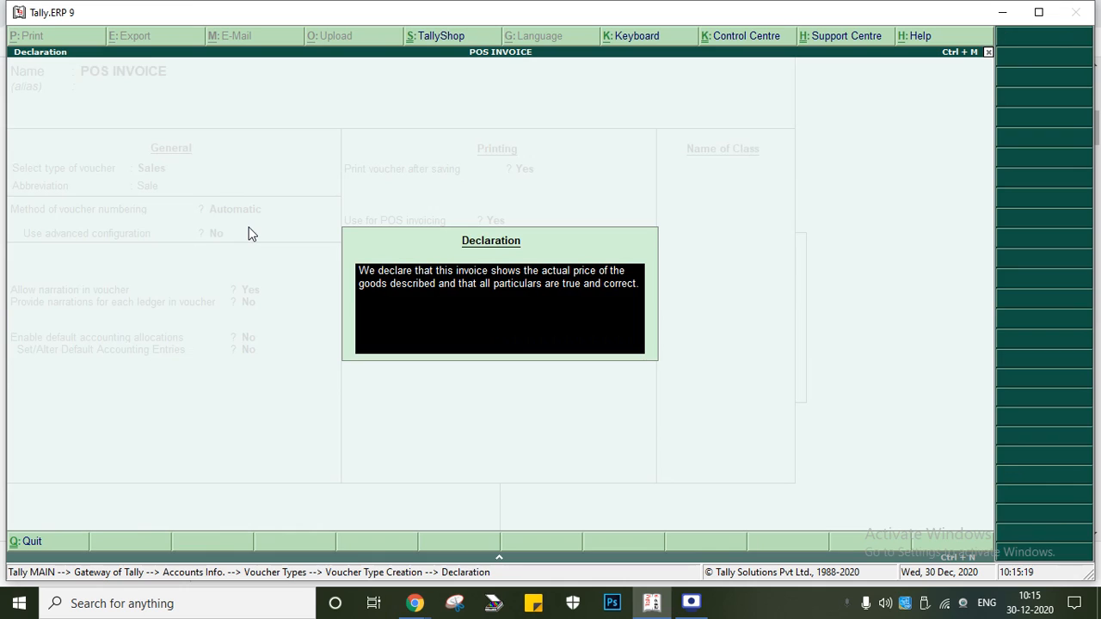
key("ctrl+a")
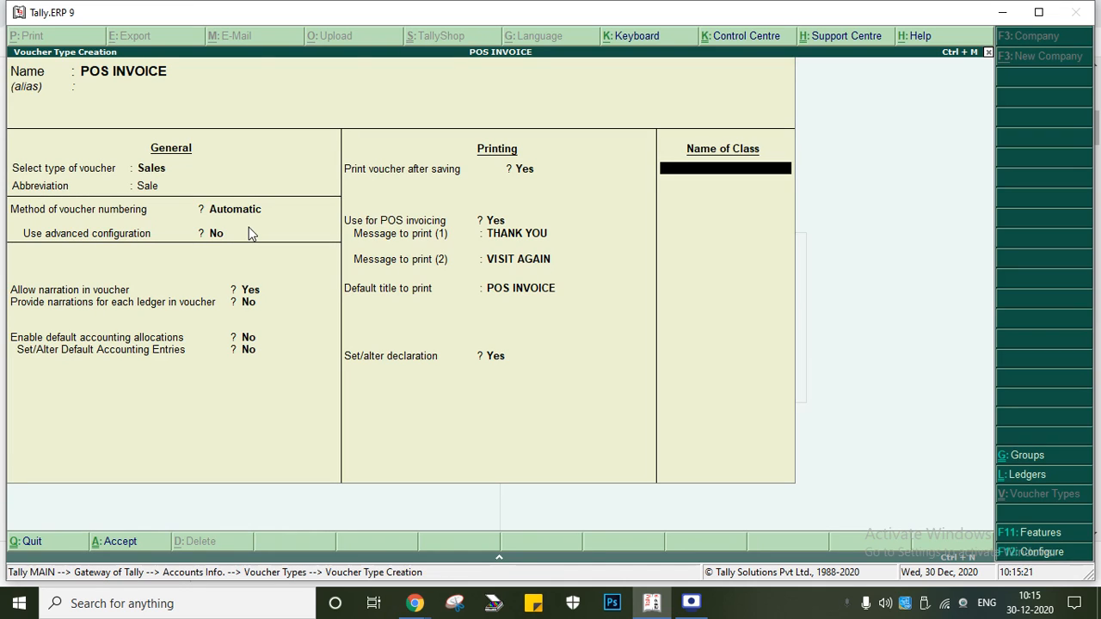
Add a voucher class named POS INVOICE and keep Gift Vouchers enabled in it.
type("POS INVOICE")
key("Return")
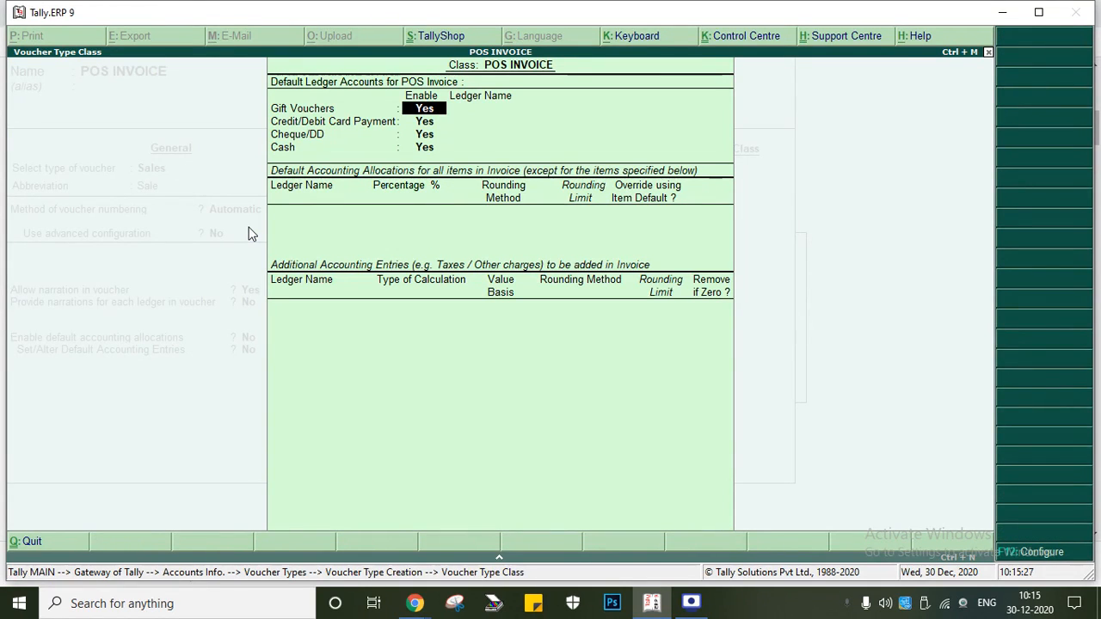
key("Return")
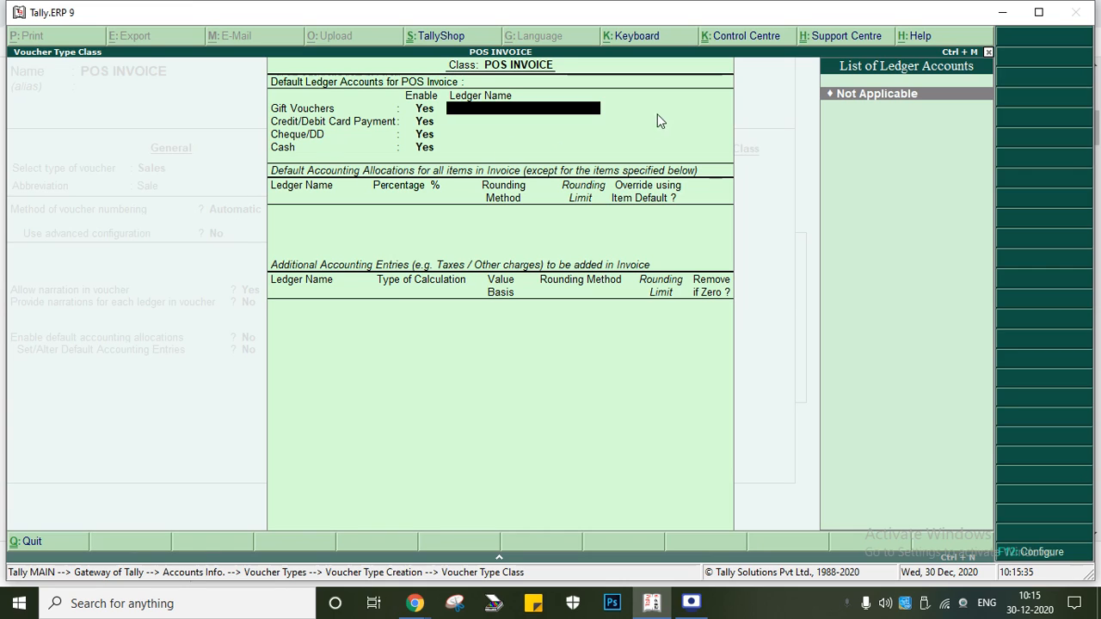
Start a new gift voucher ledger named SUDEXO and place it under Sundry Debtors.
key("alt+c")
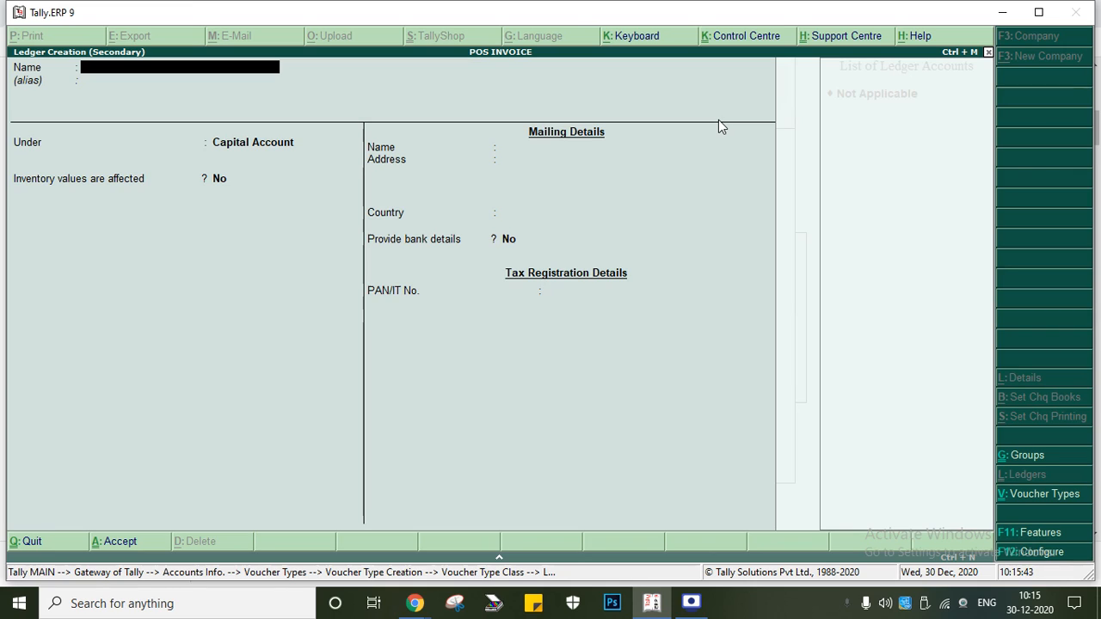
type("SUDEXO")
key("Return")
type("SUNDRY")
key("Down")
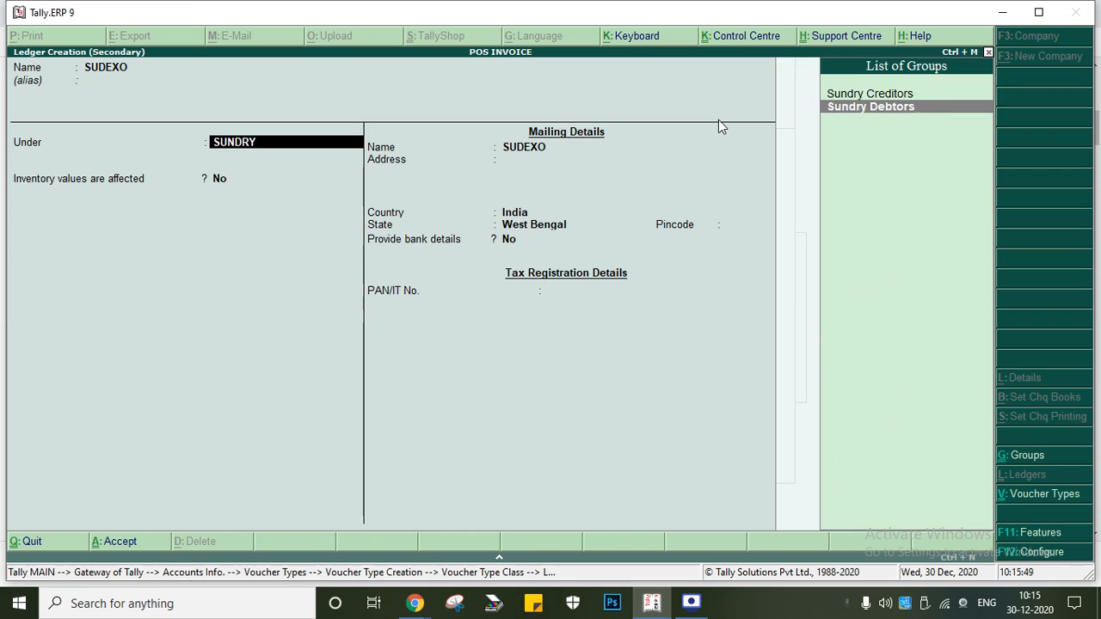
key("Return")
Set bill-by-bill balances to No for the SUDEXO ledger, keep its mailing defaults and save it.
type("n")
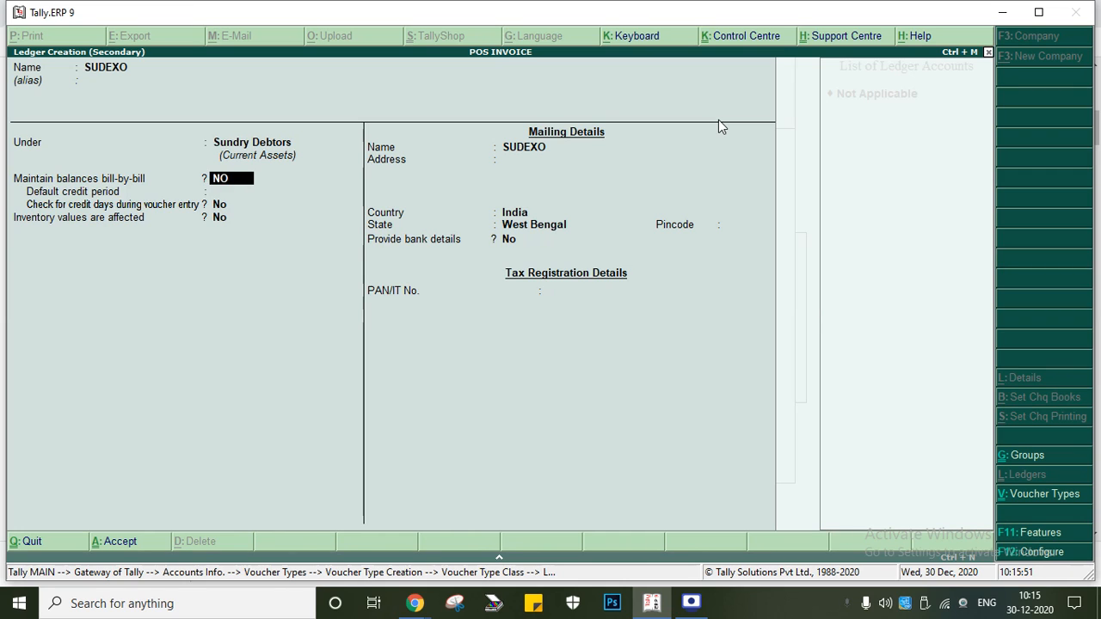
key("Return")
key("Up")
key("Return")
key("Return")
key("Return")
key("Return")
key("Return")
key("Return")
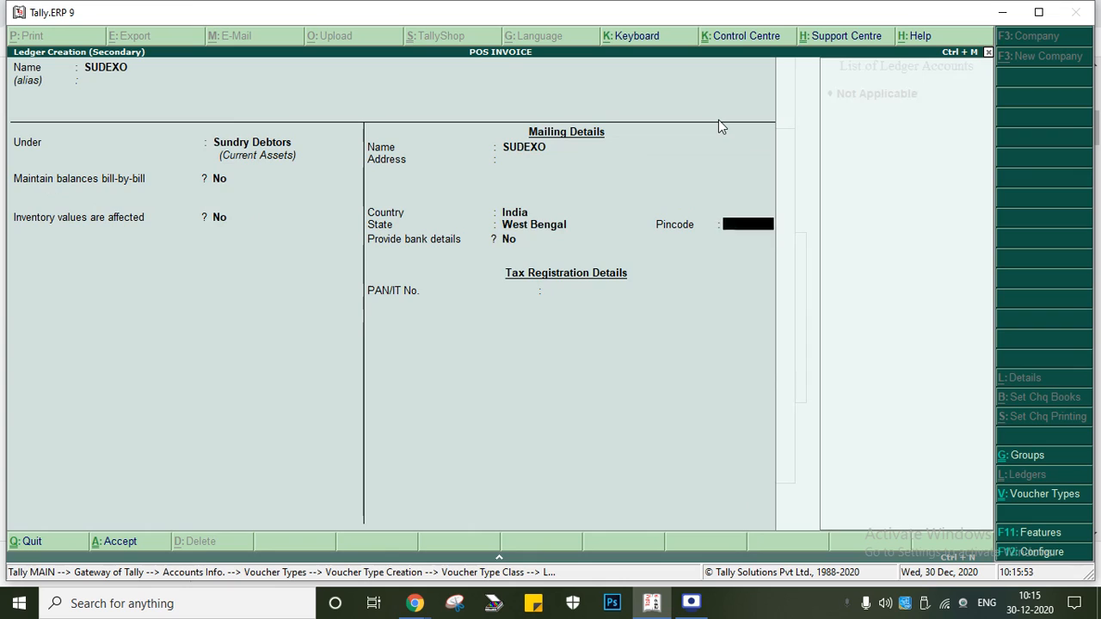
key("Return")
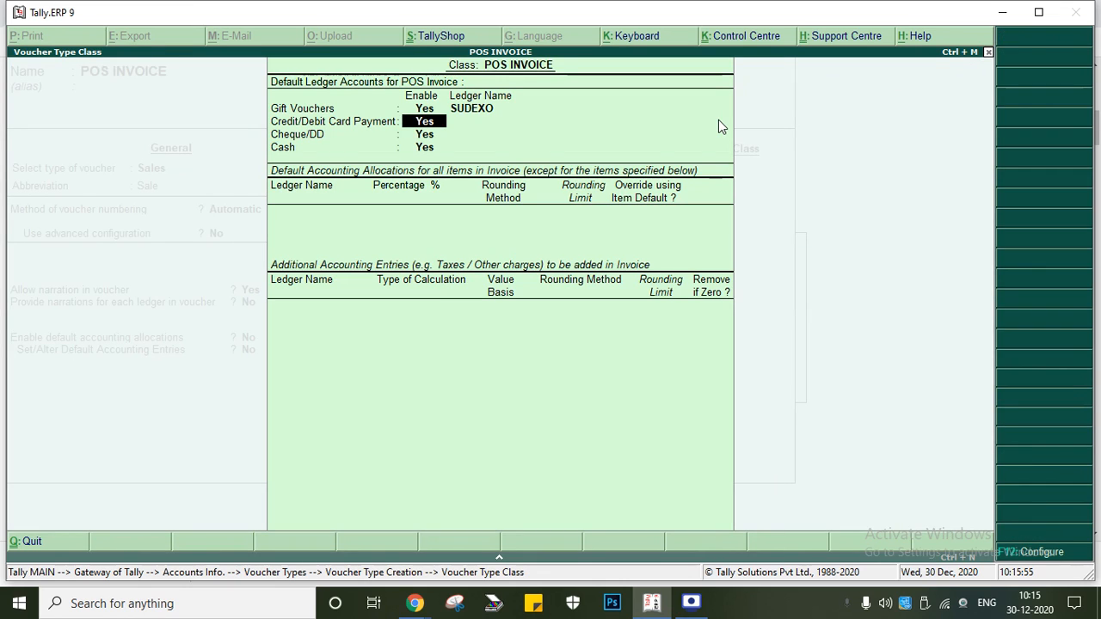
Keep Credit/Debit Card Payment enabled and start a new ledger for it named SBI BANK.
key("Return")
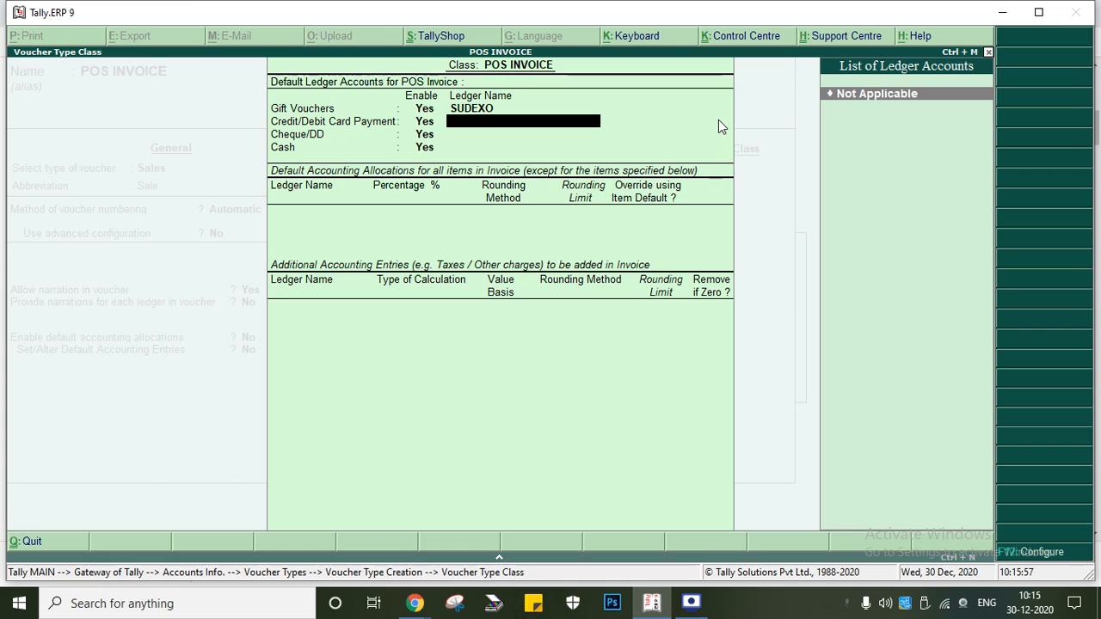
key("alt+c")
type("SBI")
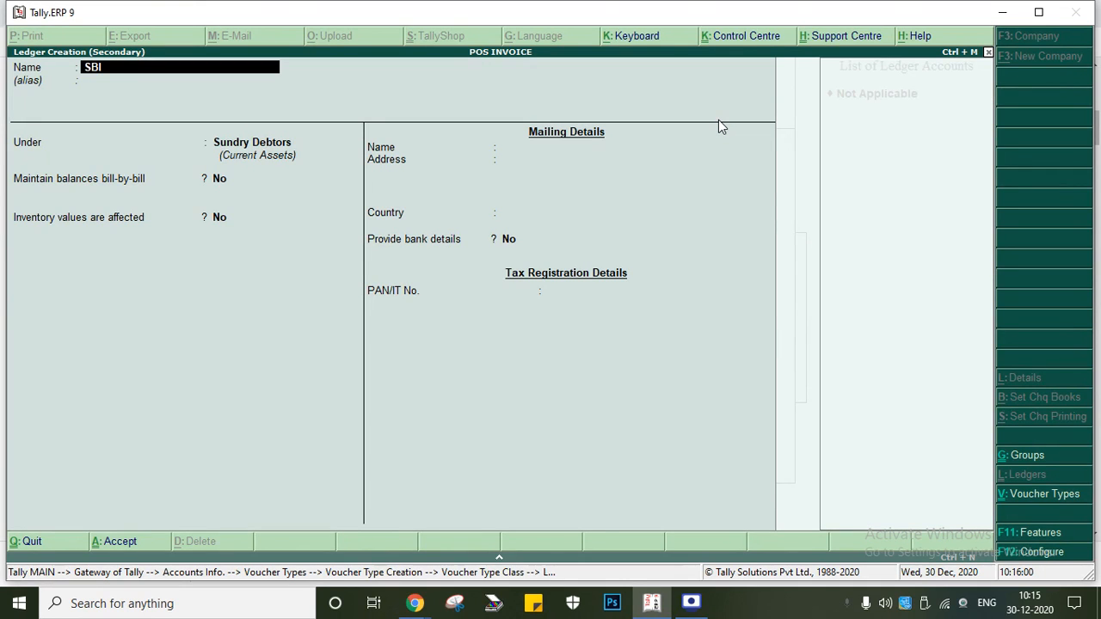
type(" BANK")
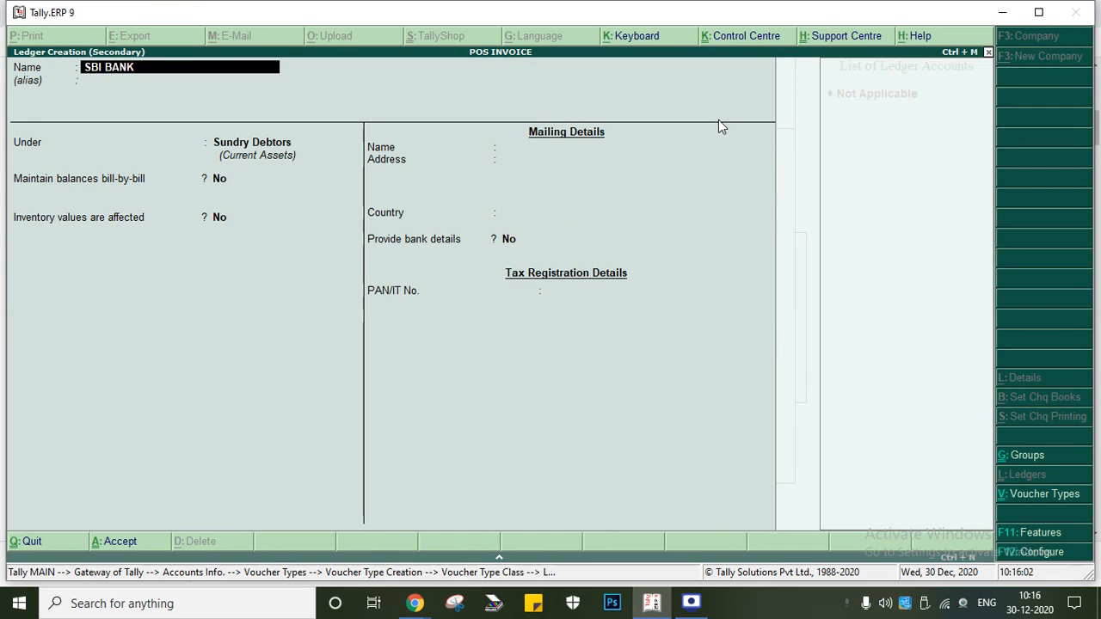
key("Return")
type("Sun")
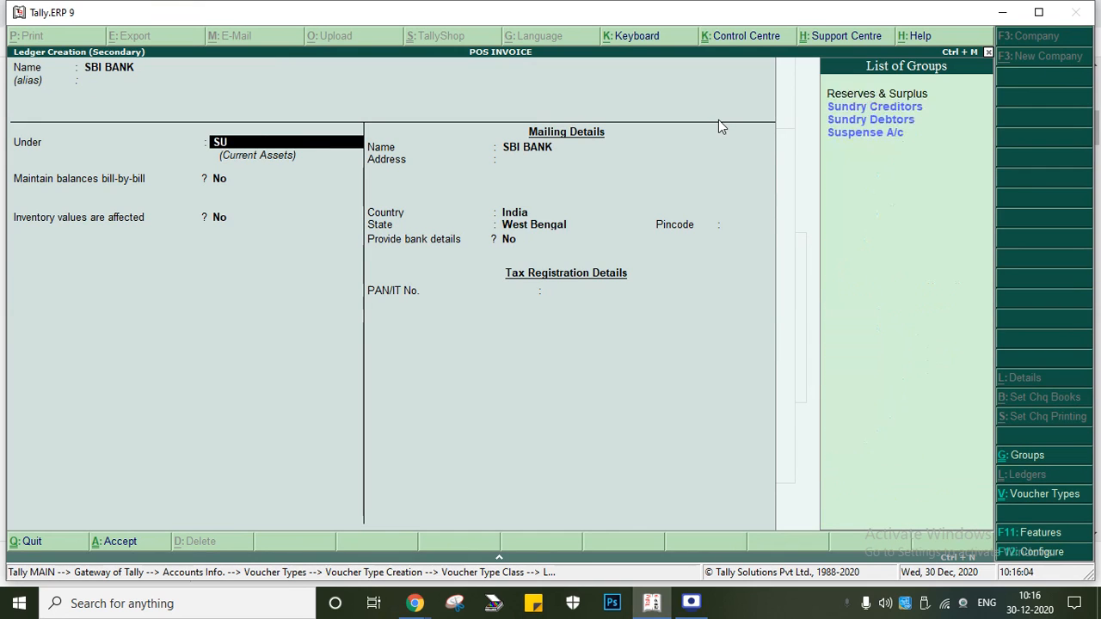
key("BackSpace")
key("BackSpace")
key("BackSpace")
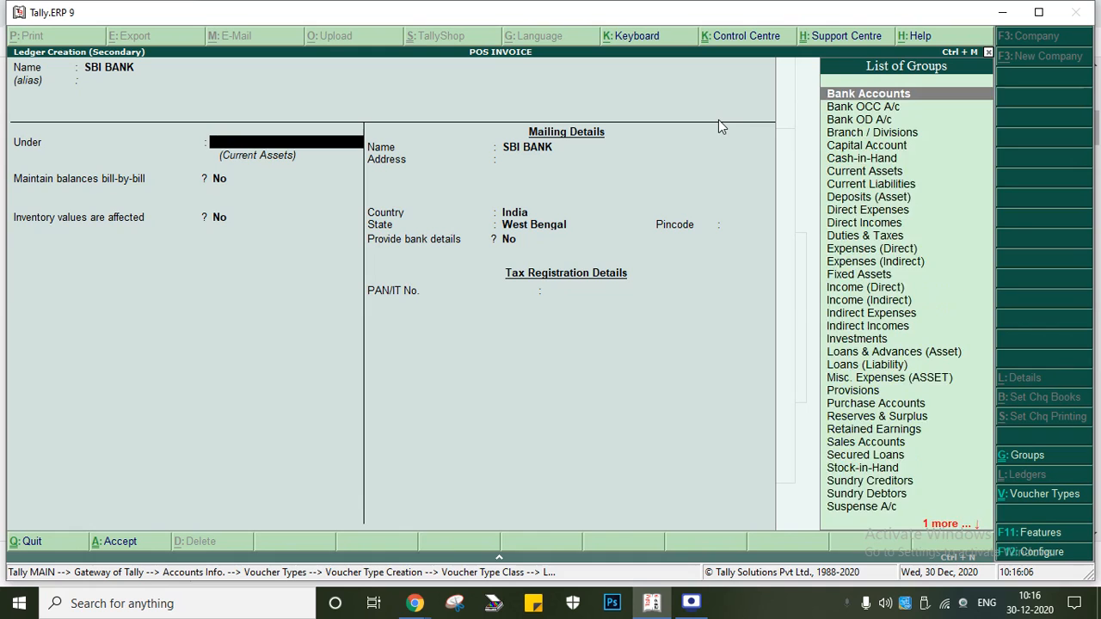
Place the SBI BANK ledger under Bank Accounts, keep the remaining defaults and save it.
type("BANK")
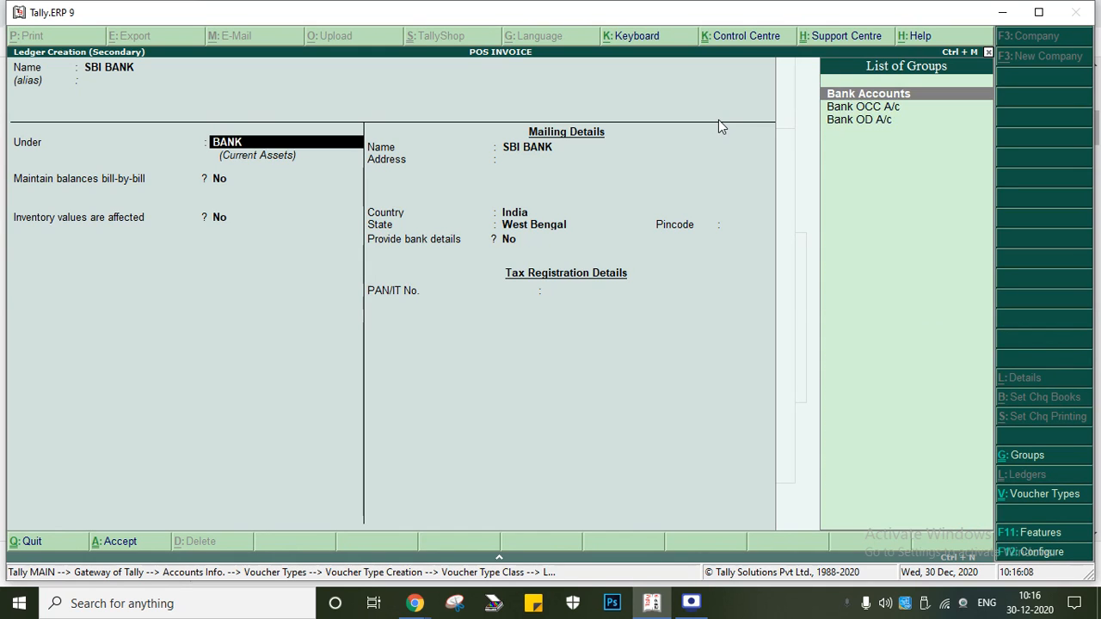
key("Return")
key("Return")
key("Return")
key("Return")
key("Return")
key("Return")
key("Return")
key("Return")
key("ctrl+a")
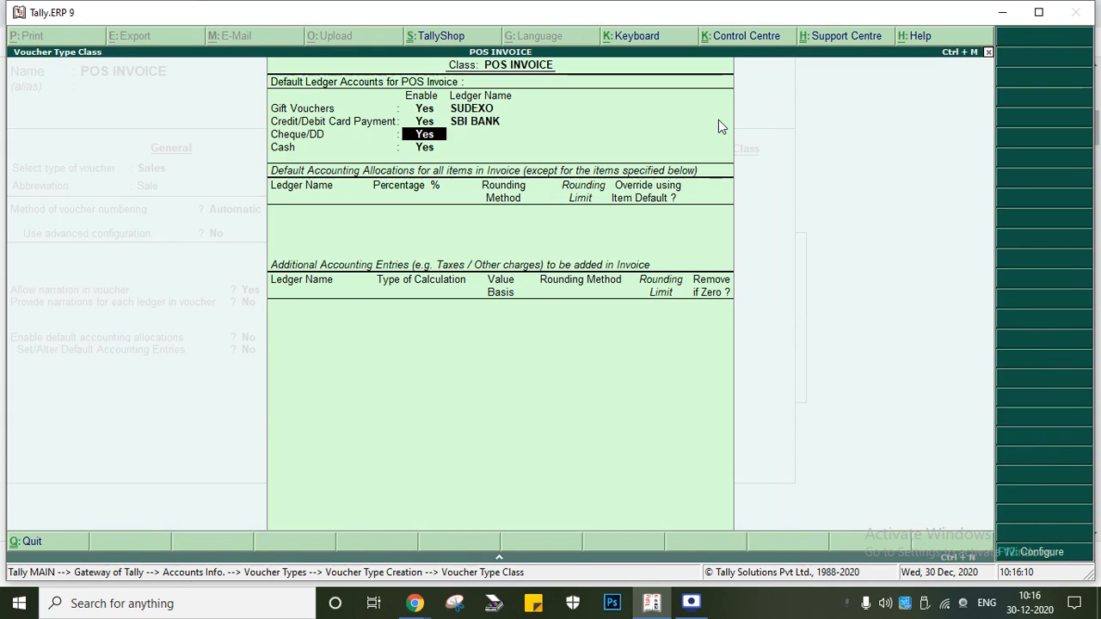
Keep Cheque/DD and Cash enabled, assigning SBI BANK to Cheque/DD and the Cash ledger to Cash.
key("Return")
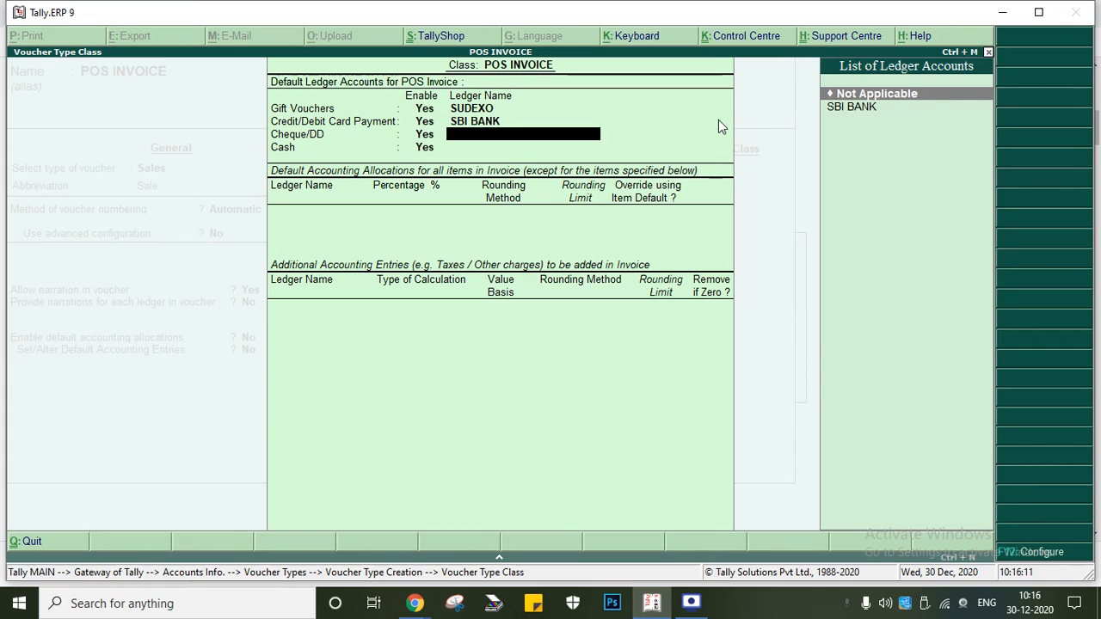
key("Down")
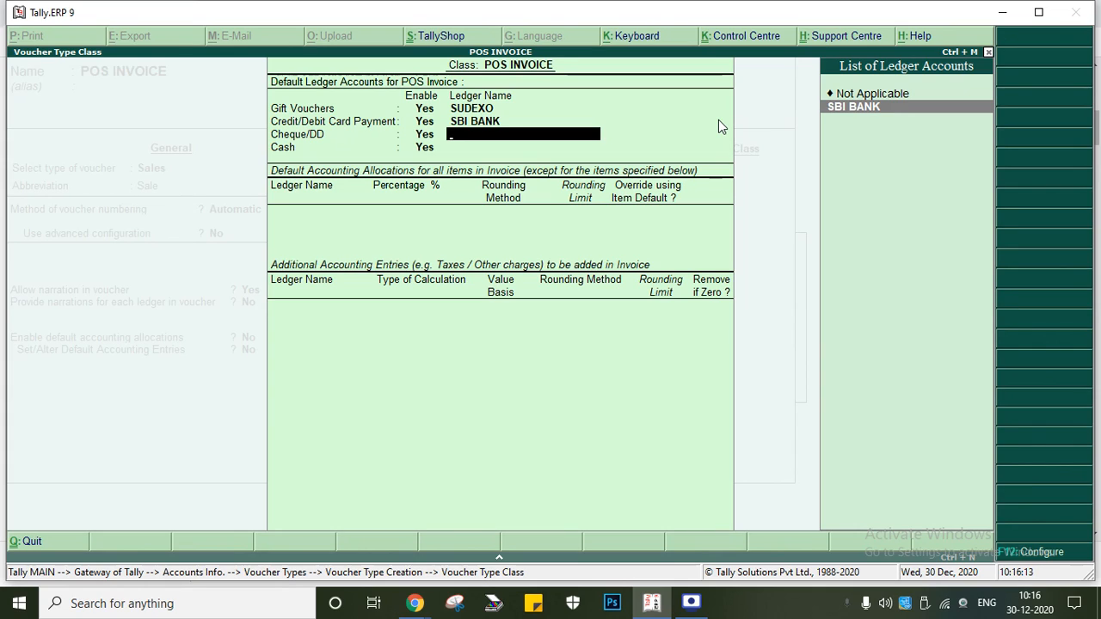
key("Return")
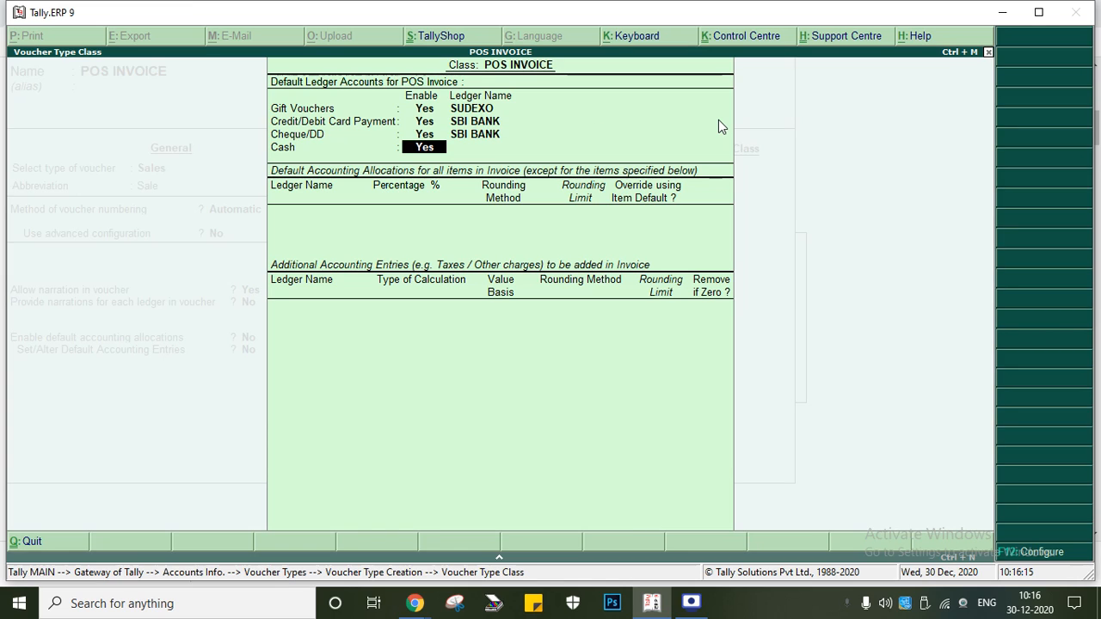
key("Return")
key("Down")
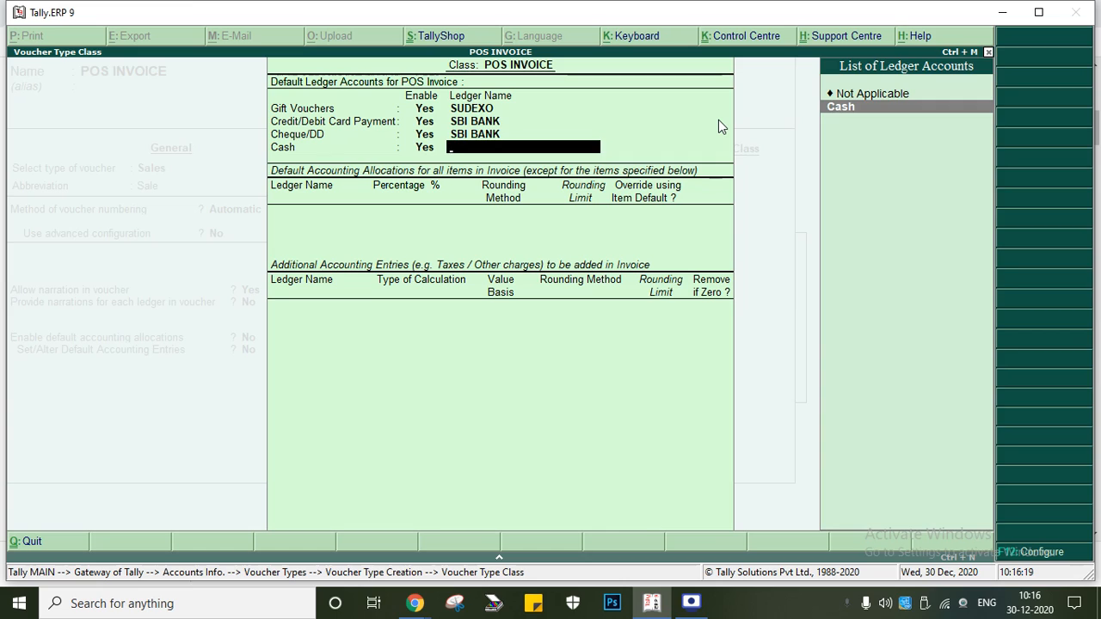
key("Return")
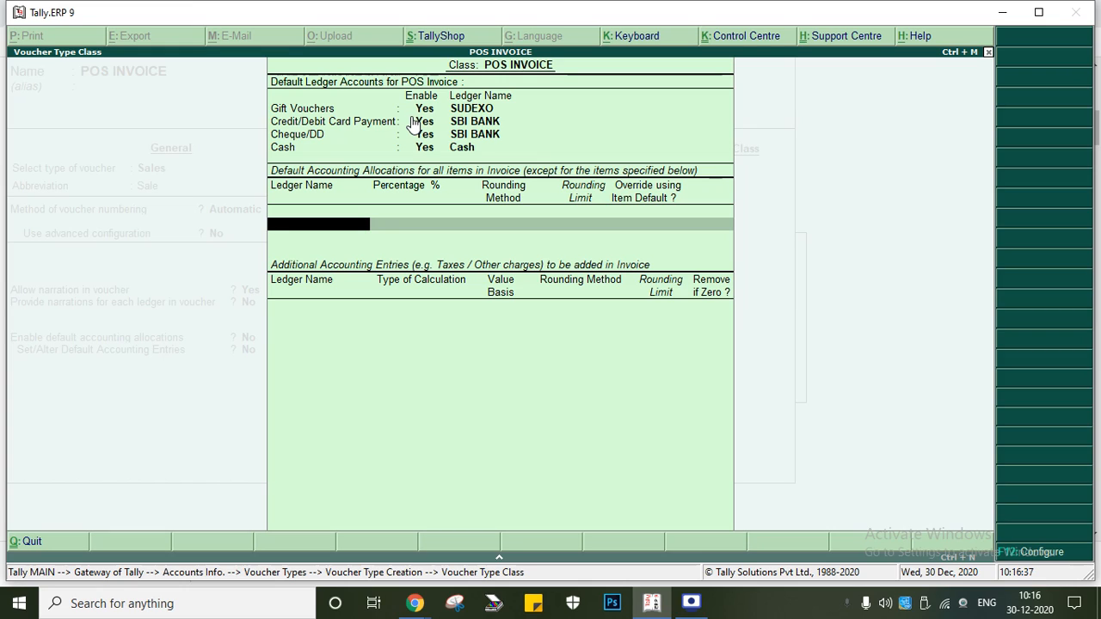
key("Escape")
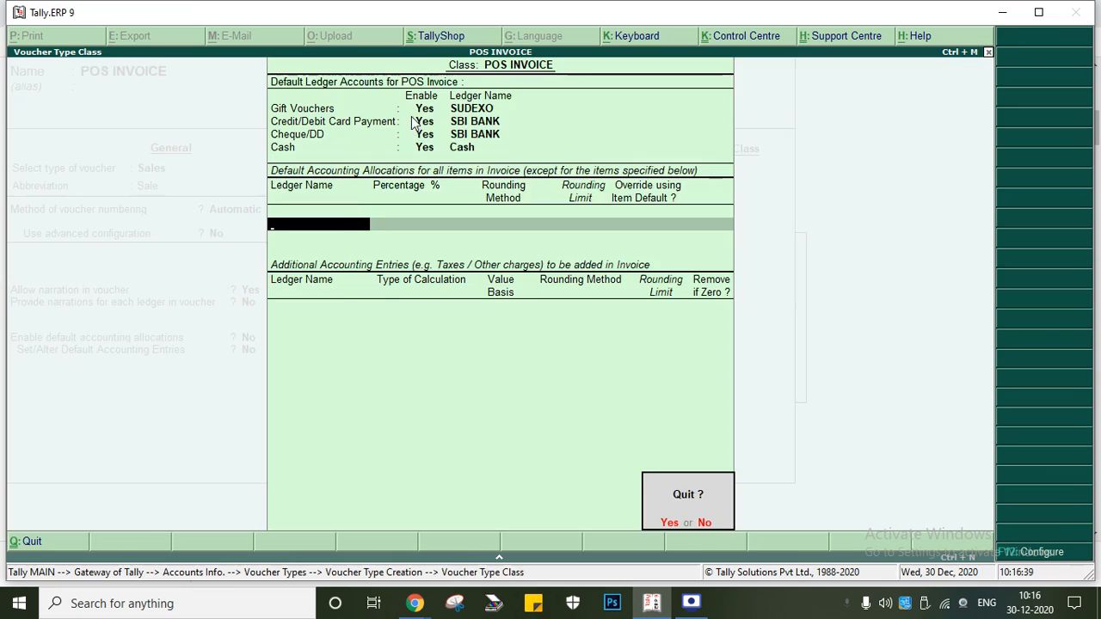
key("y")
key("Return")
key("Return")
key("Return")
key("Return")
key("Return")
key("Return")
key("Return")
key("Return")
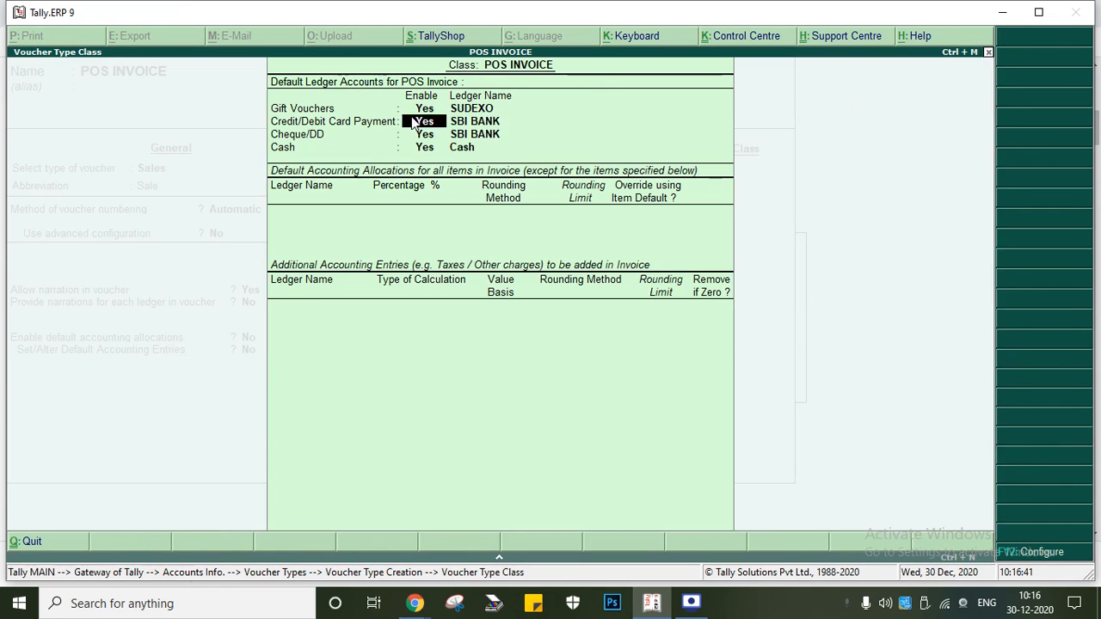
key("Return")
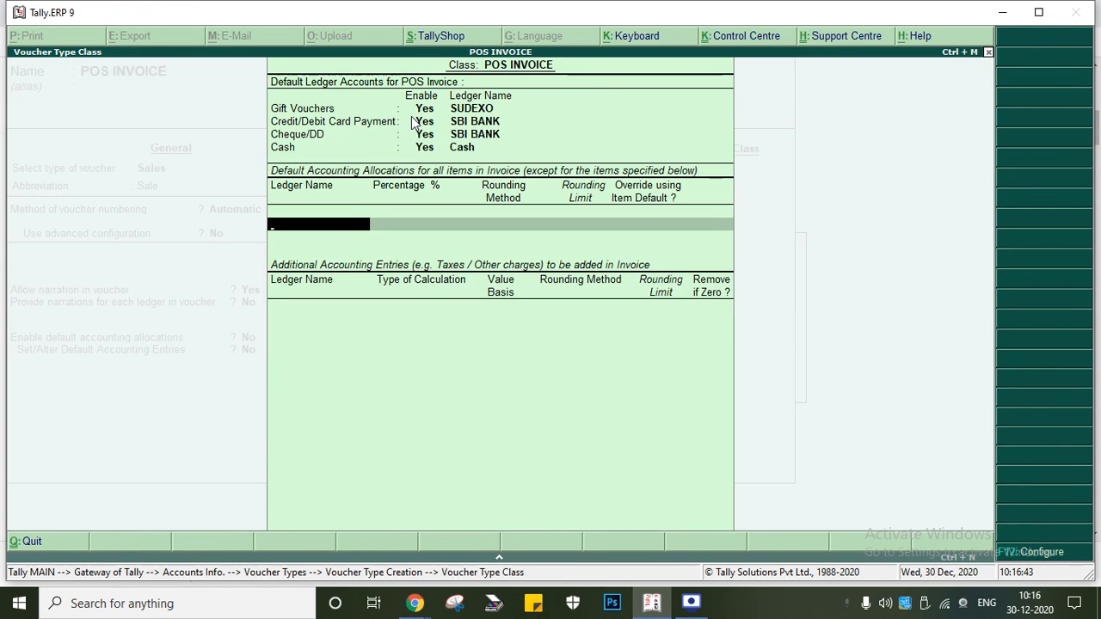
Start a new ledger named INPUT VAT from the default accounting allocations and place it under Duties & Taxes.
key("alt+c")
type("INPUT VAT")
key("Return")
type("DUT")
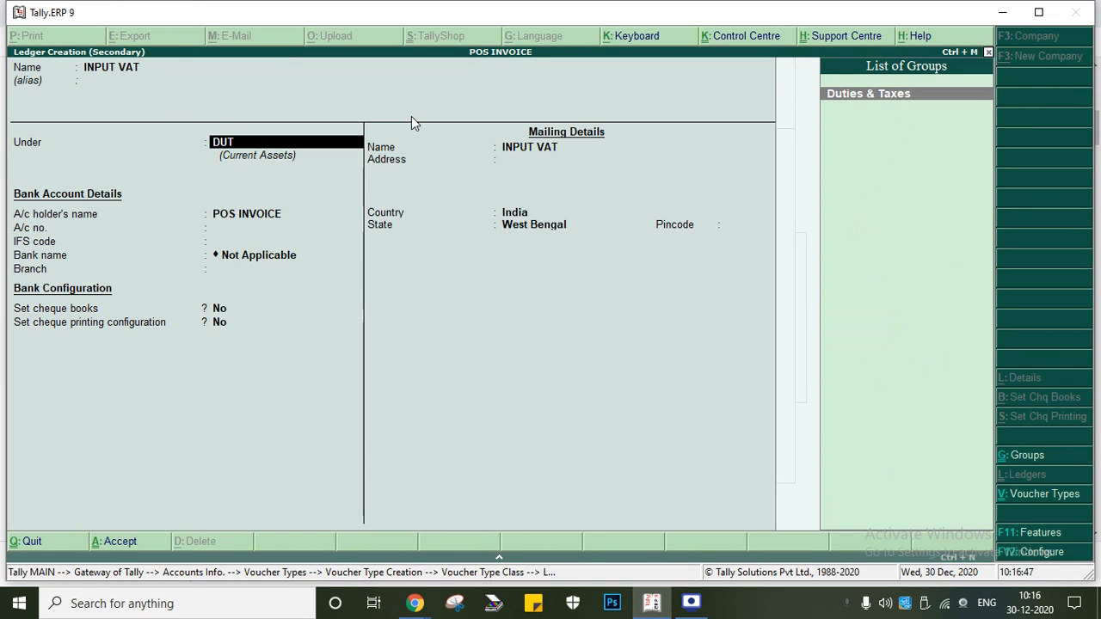
key("Return")
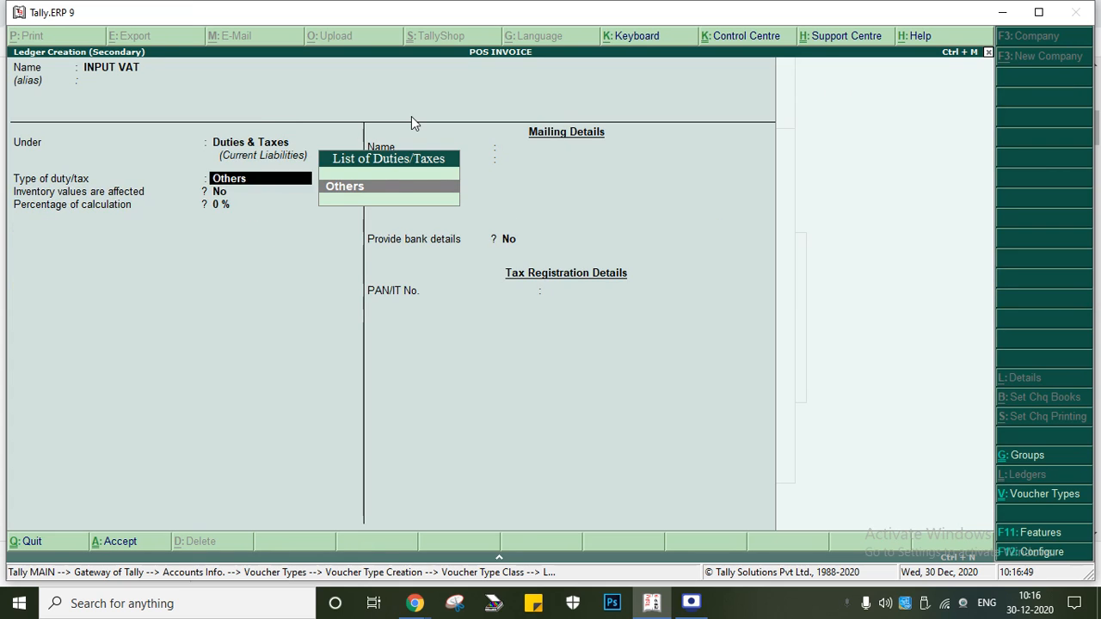
Enable Value Added Tax in the company's statutory features and open its VAT details for setup.
key("F11")
key("F3")
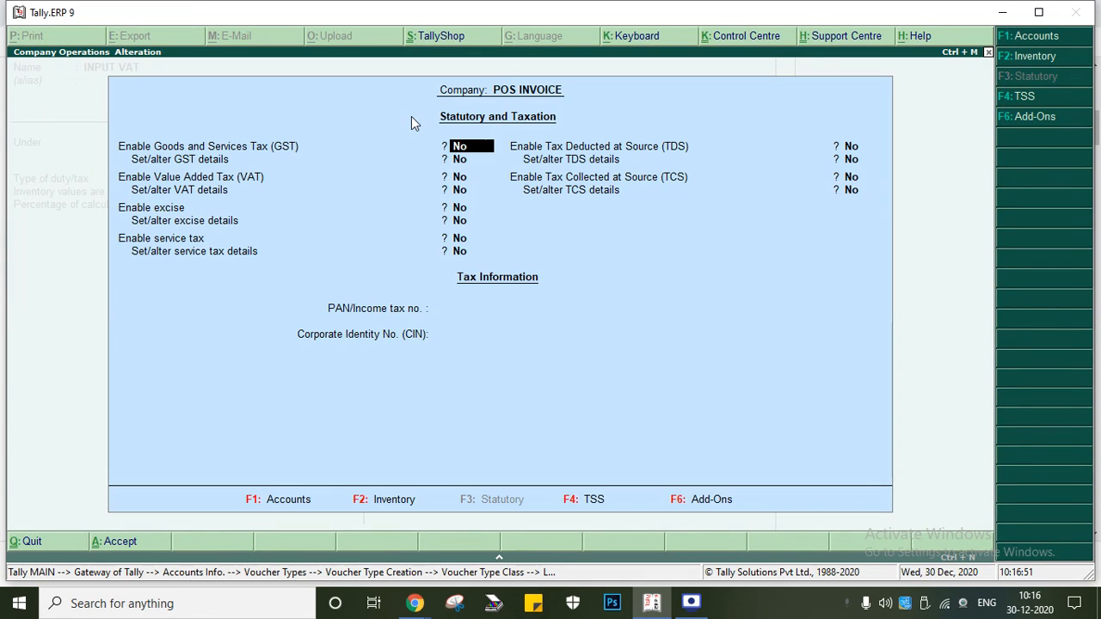
key("Down")
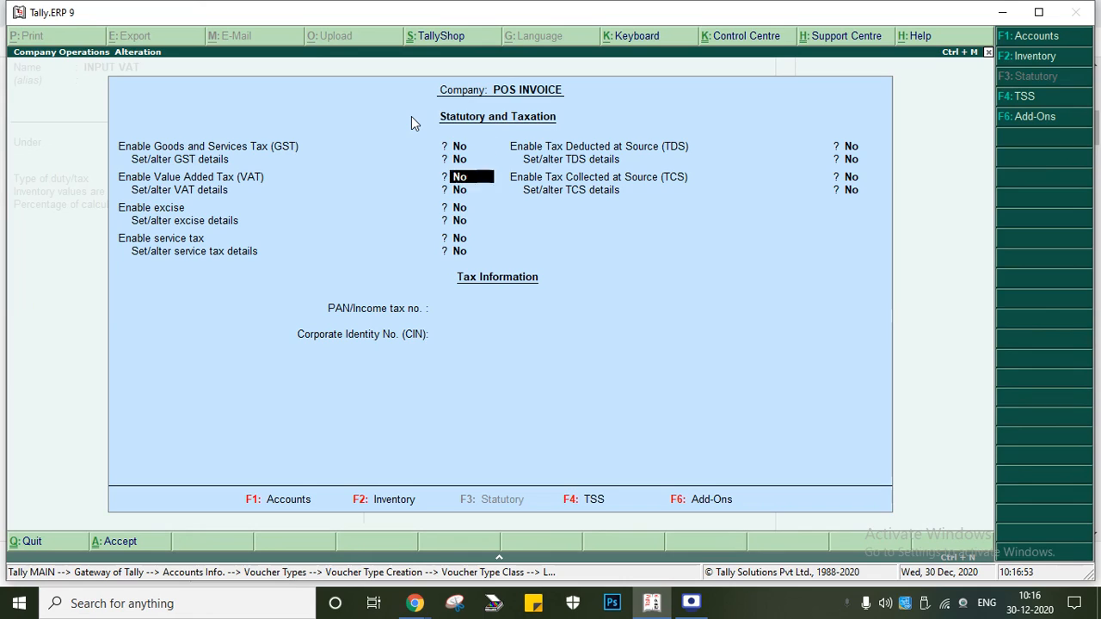
key("Down")
key("Up")
type("y")
key("Return")
type("y")
key("Return")
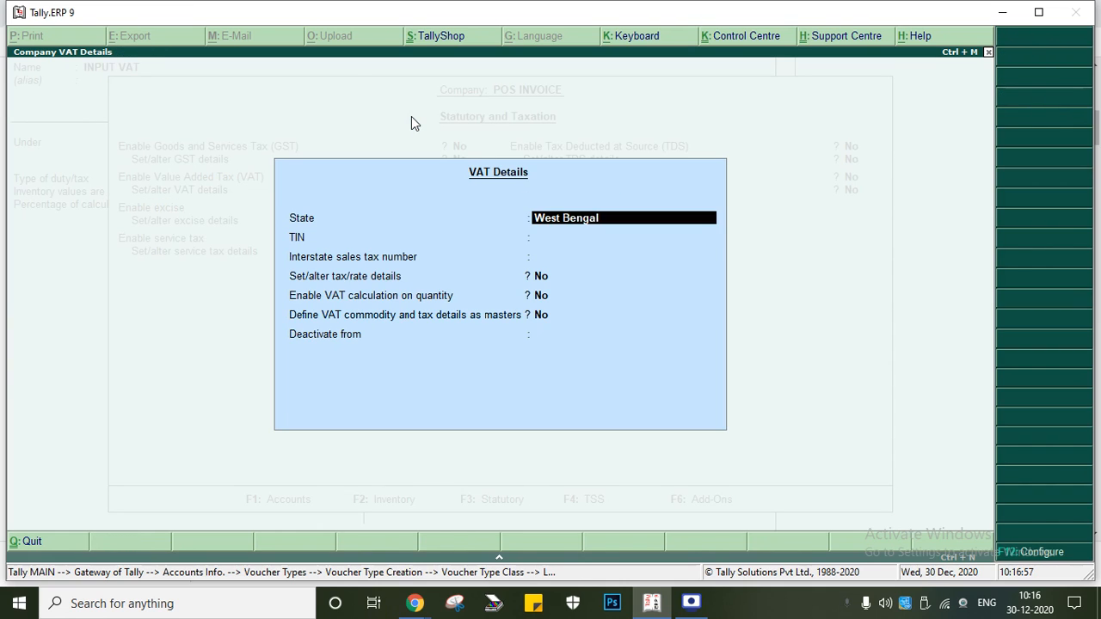
Keep West Bengal and the other default VAT details, then save the statutory and taxation features.
key("Return")
key("Return")
key("Return")
key("Return")
key("Return")
key("Return")
key("Return")
key("Return")
key("Return")
key("Return")
key("Return")
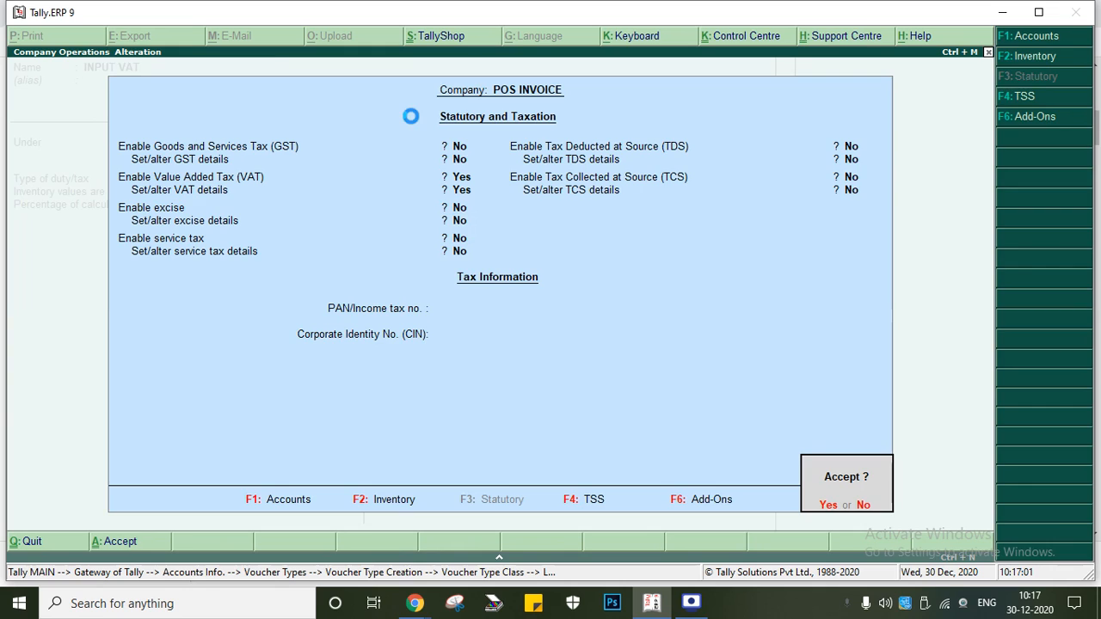
key("y")
key("Return")
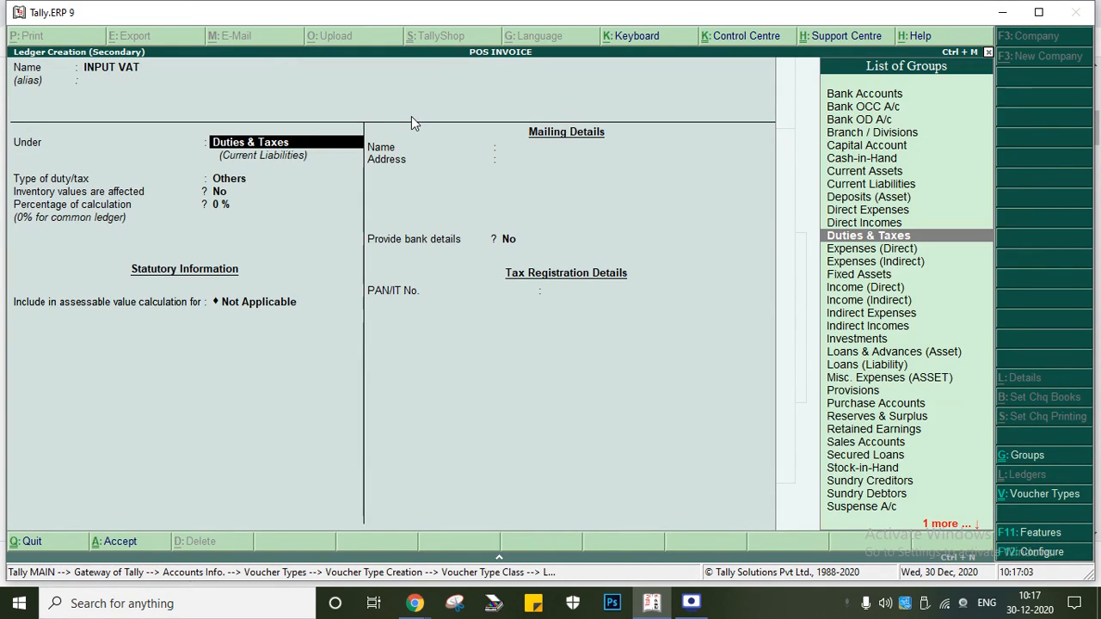
Set the INPUT VAT ledger's duty type to VAT and its percentage of calculation to 4%, and save it.
key("Return")
key("Down")
key("Return")
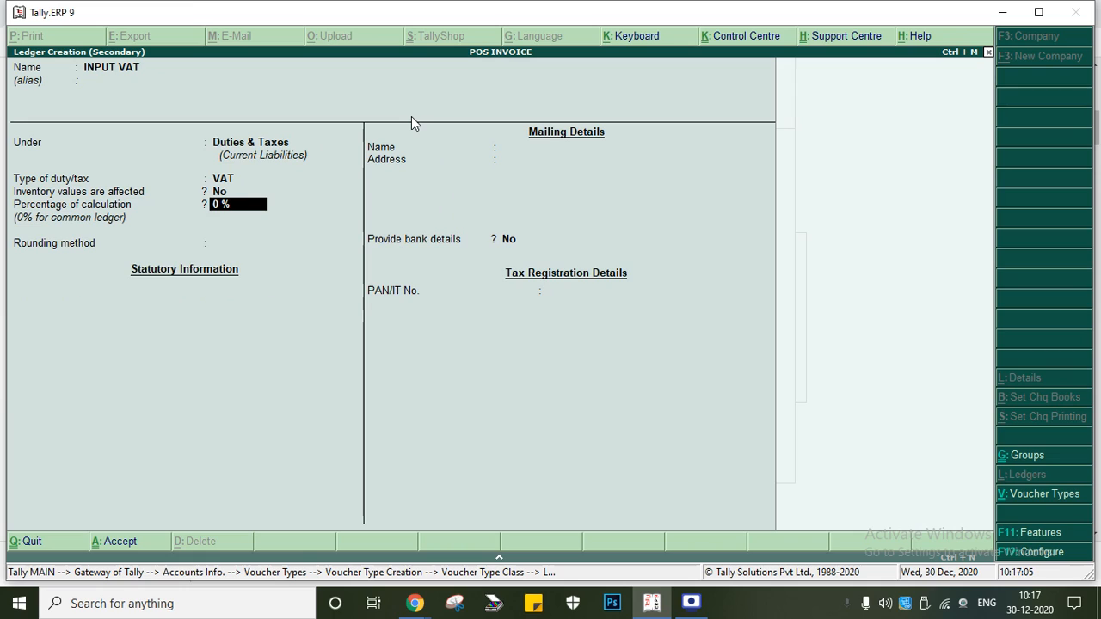
type("12")
key("BackSpace")
type("4")
key("Return")
key("Return")
key("Return")
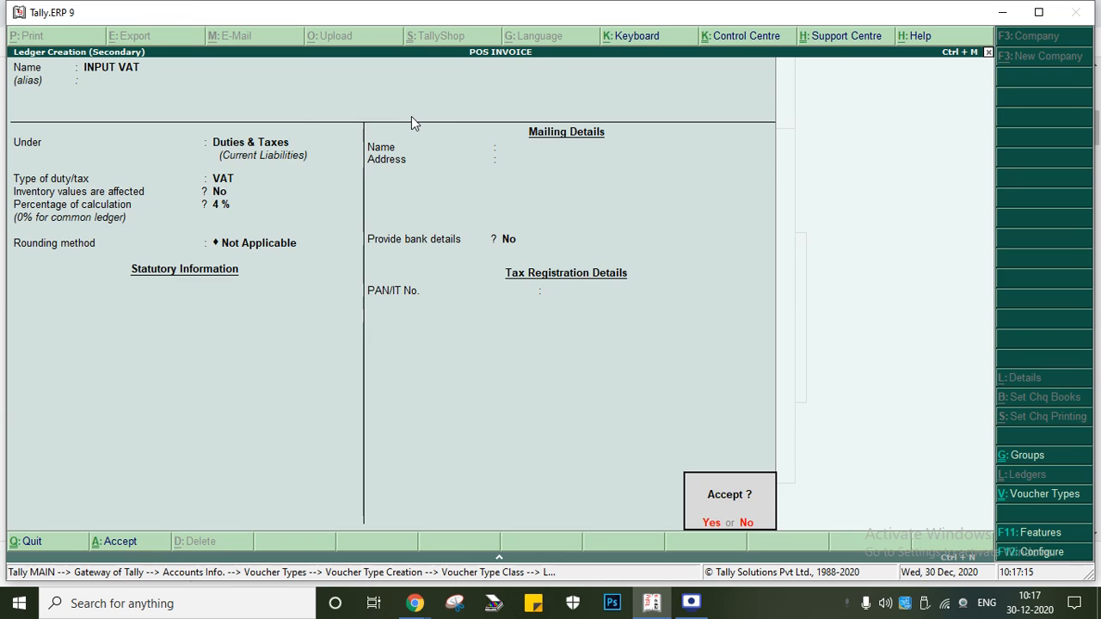
key("Return")
key("Return")
key("Return")
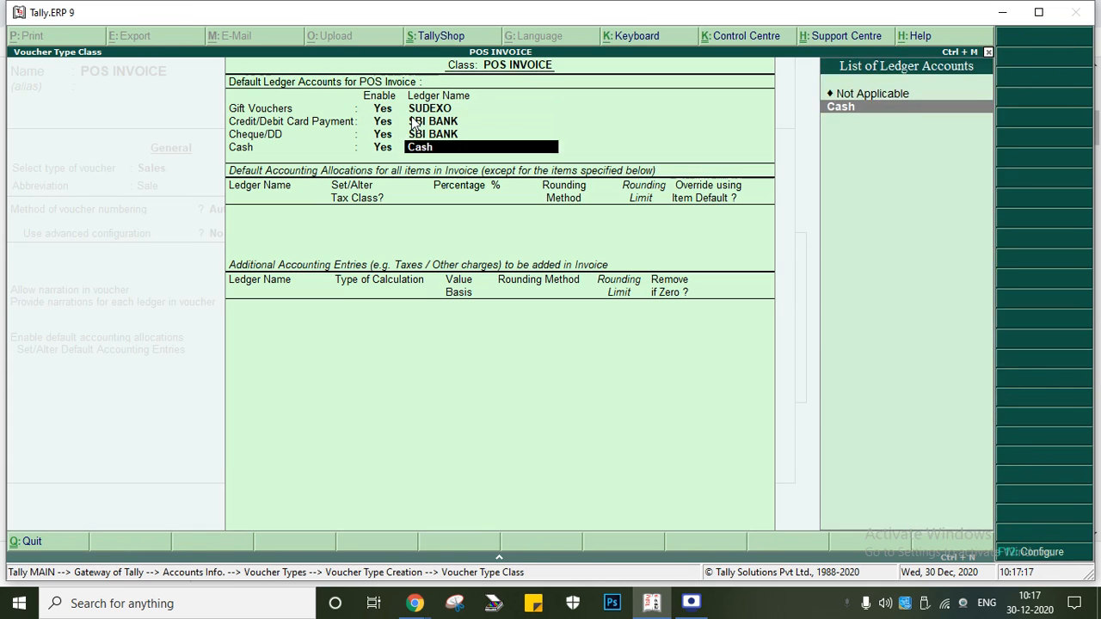
Start a SALES ledger for the default allocations, place it under Sales Accounts and set Set/Alter VAT Details to Yes.
key("Return")
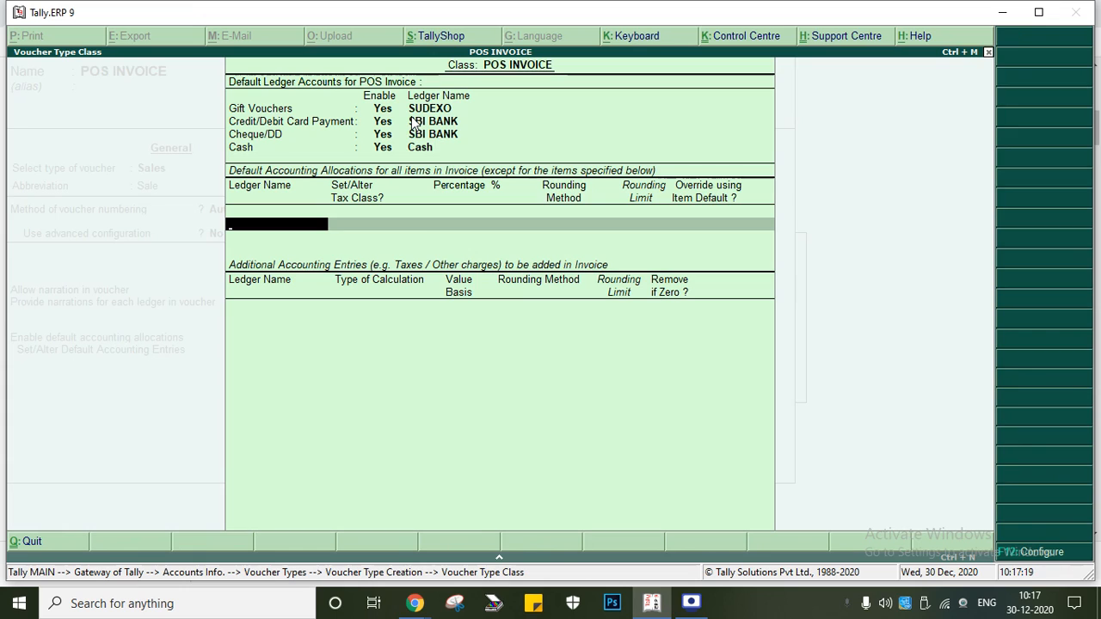
key("alt+c")
type("SALES")
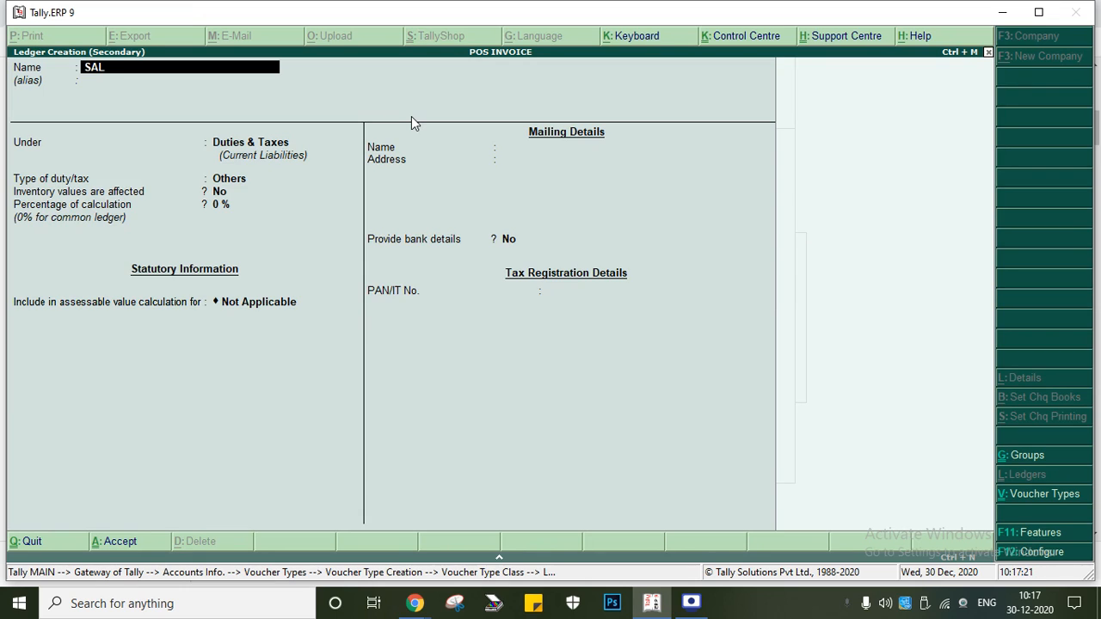
key("Return")
key("Return")
type("sa")
key("Return")
key("Return")
key("Return")
key("Return")
key("y")
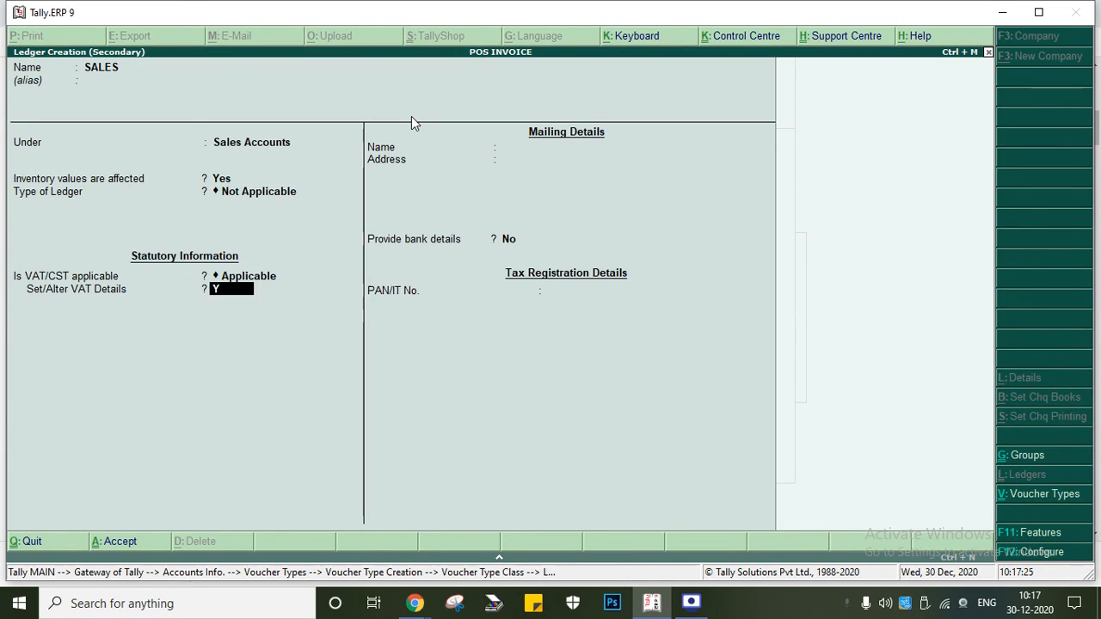
Set the nature of transaction to Sales Taxable, save the SALES ledger and allocate 100% to it in the voucher class.
key("Return")
key("Down")
key("Down")
key("Down")
key("Down")
key("Down")
key("Down")
key("Down")
key("Down")
key("Down")
key("Down")
key("Down")
key("Down")
key("Down")
key("Down")
key("Down")
key("Down")
key("Down")
key("Down")
key("Down")
key("Down")
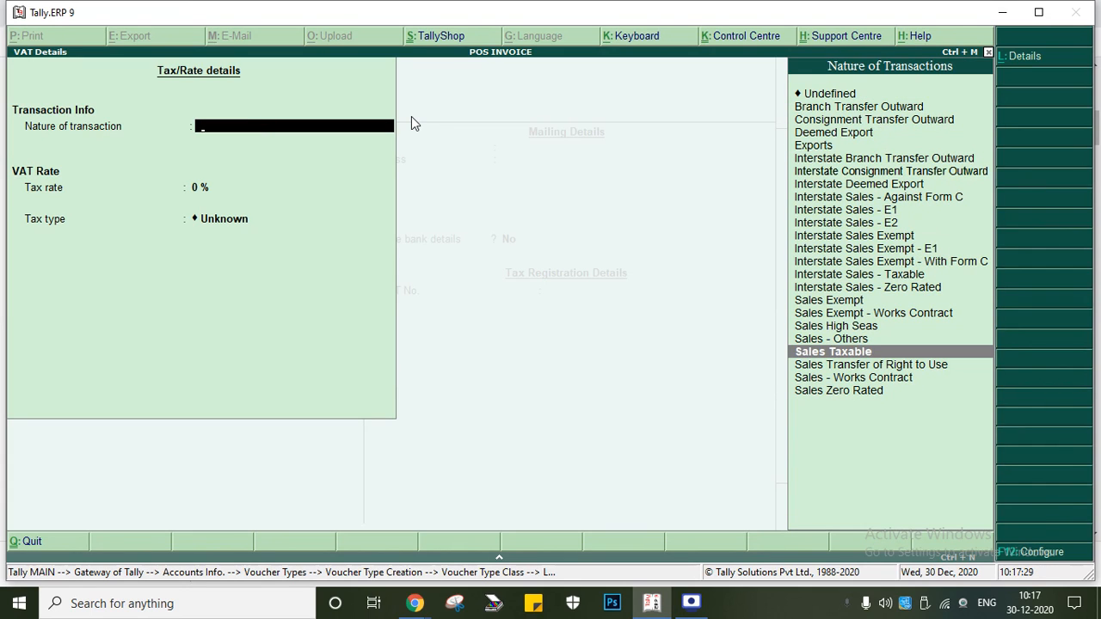
key("Return")
key("Return")
key("Return")
key("Return")
key("Return")
Start a new ledger named OUTPUT for the additional accounting entries and place it under Duties & Taxes.
type("INP")
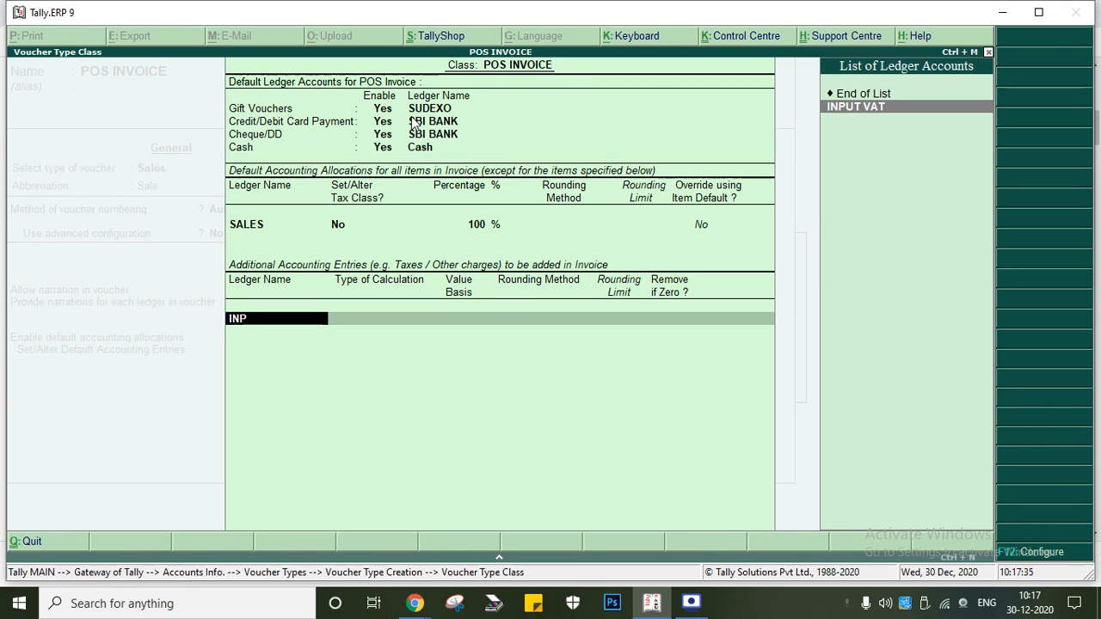
key("alt+c")
type("OUTPUR")
key("BackSpace")
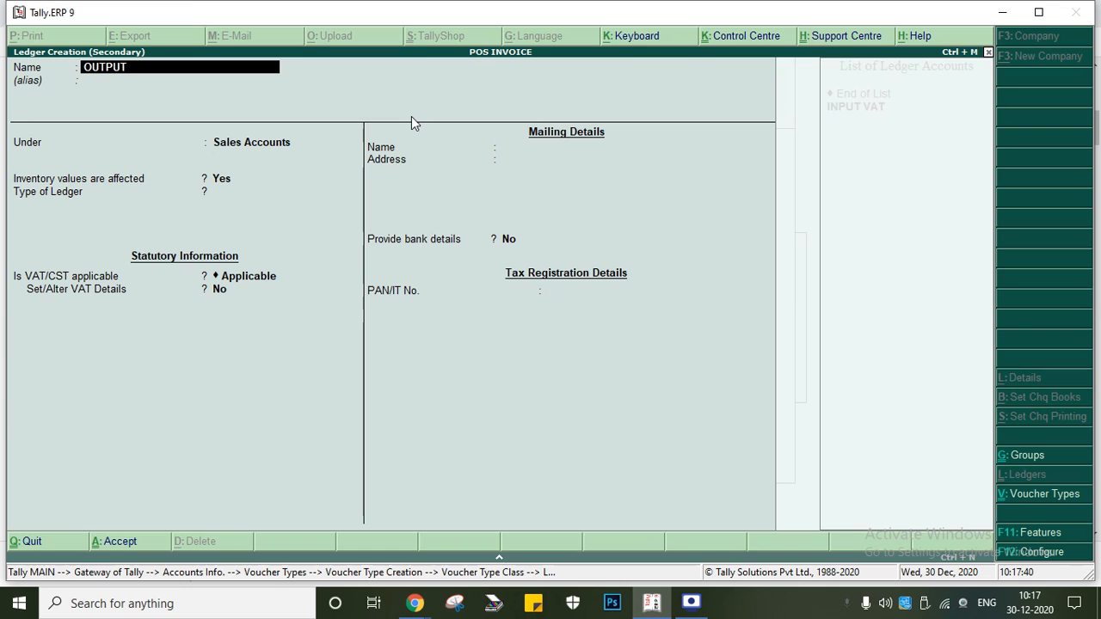
type("T")
key("Return")
type("DUTI")
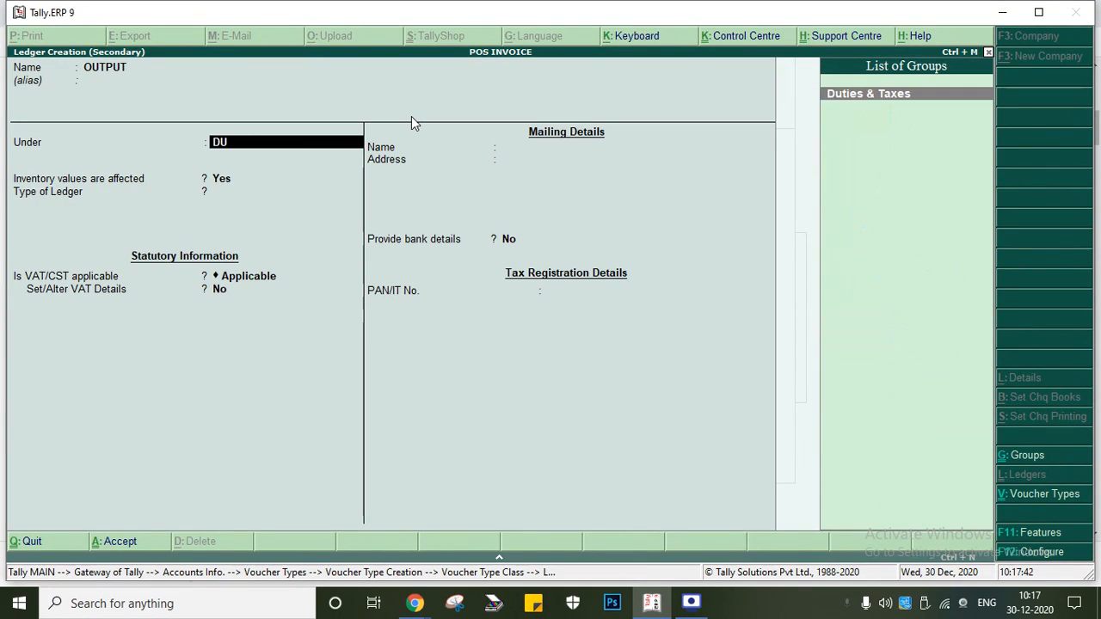
key("Return")
Set the OUTPUT ledger's duty type to VAT, keep 0% calculation and no rounding method, and save it.
key("Up")
key("Return")
key("Up")
key("Down")
key("Down")
key("Return")
key("Return")
key("BackSpace")
key("Return")
key("Return")
key("Return")
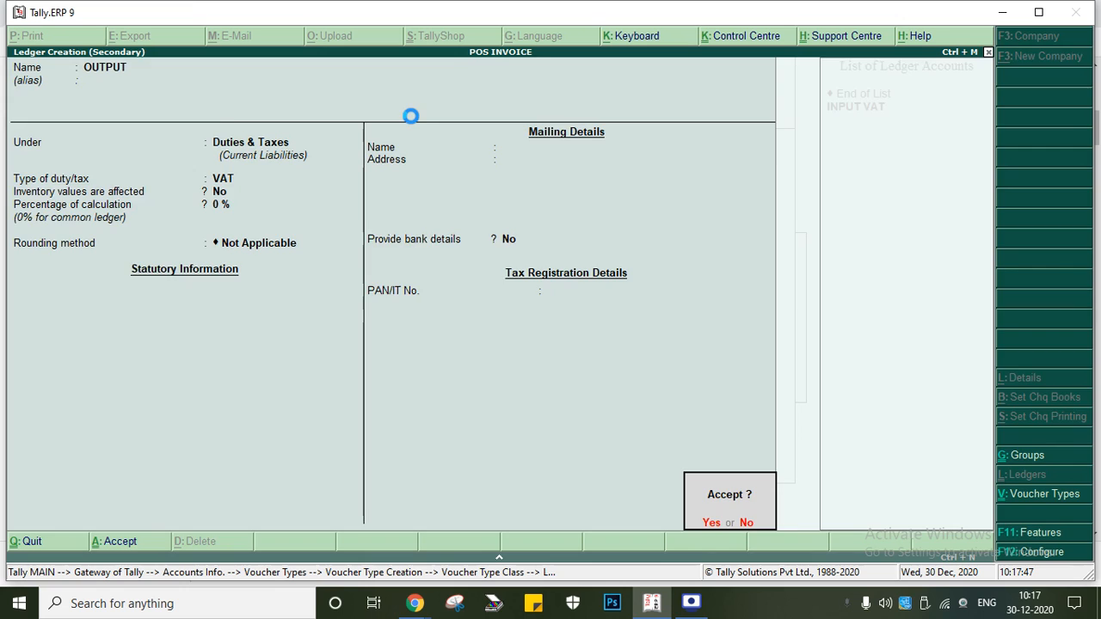
key("Return")
Keep the remaining defaults for the additional accounting entries and accept the POS INVOICE voucher class.
key("Return")
key("Return")
key("Return")
key("Return")
key("Return")
key("Return")
key("Return")
key("Return")
key("Return")
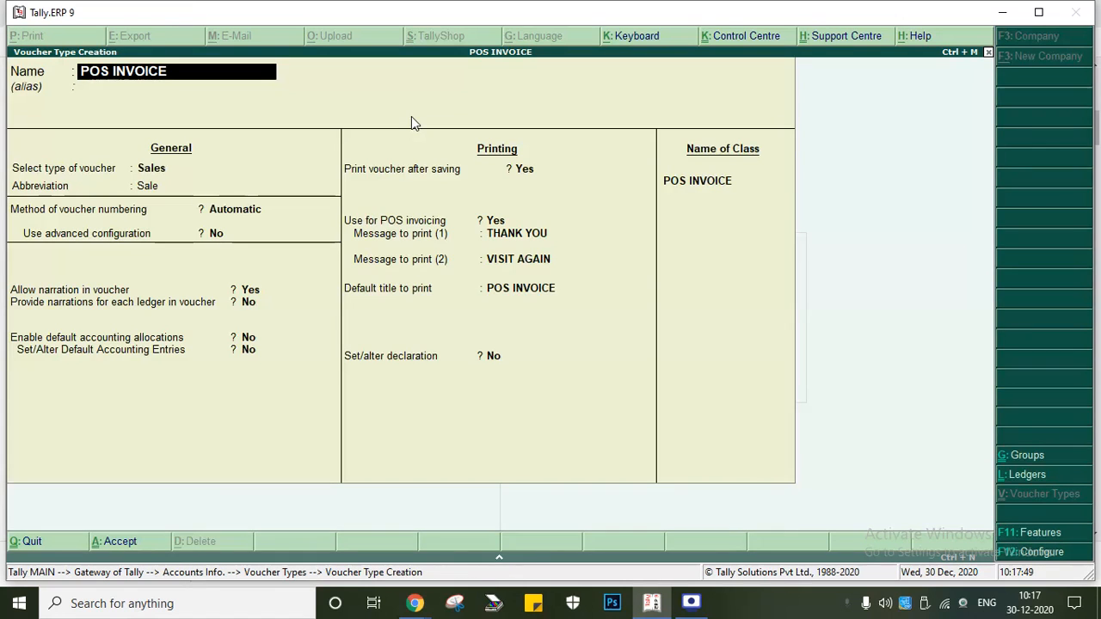
Keep all POS INVOICE voucher type settings, save the voucher type and return to Accounts Info.
key("Return")
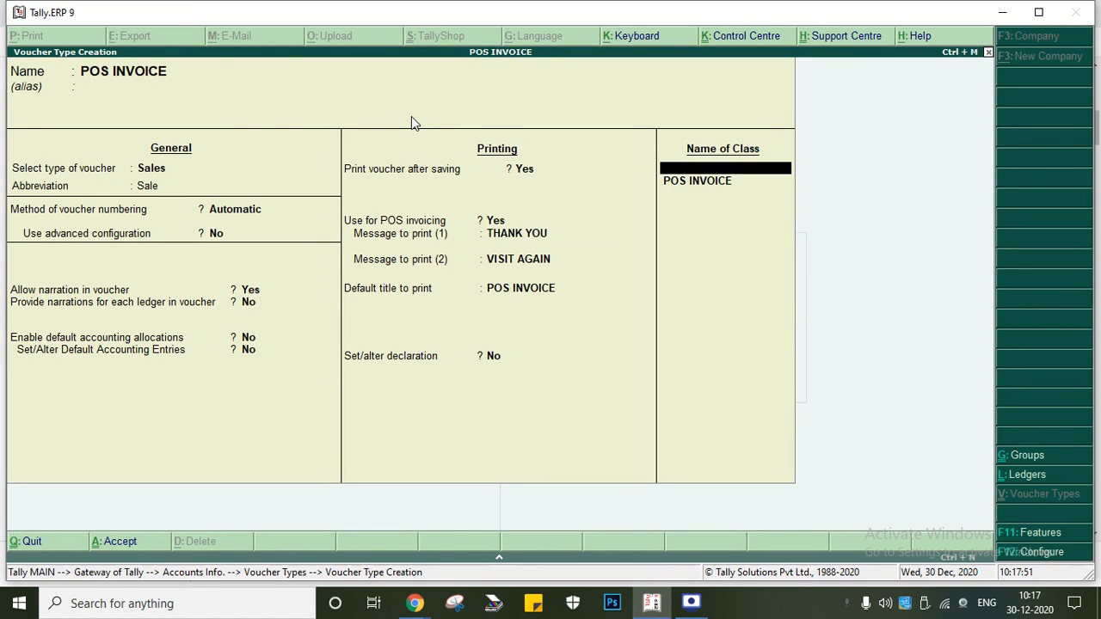
key("Return")
key("Return")
key("Return")
key("Return")
key("Return")
key("Return")
key("Return")
key("Return")
key("ctrl+a")
key("Return")
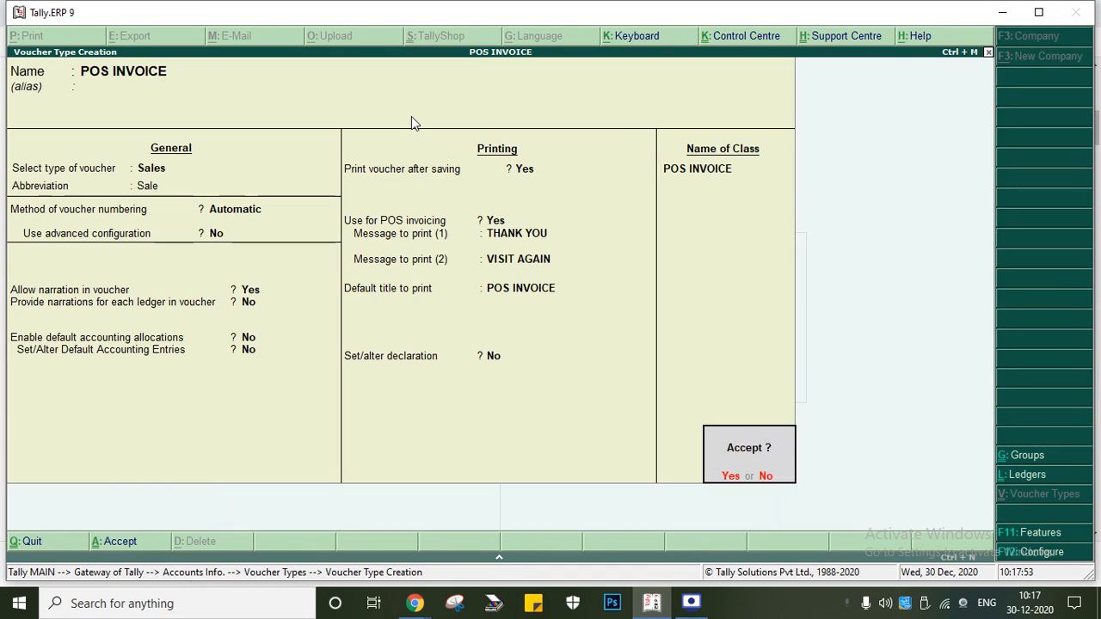
key("Return")
key("Escape")
key("Escape")
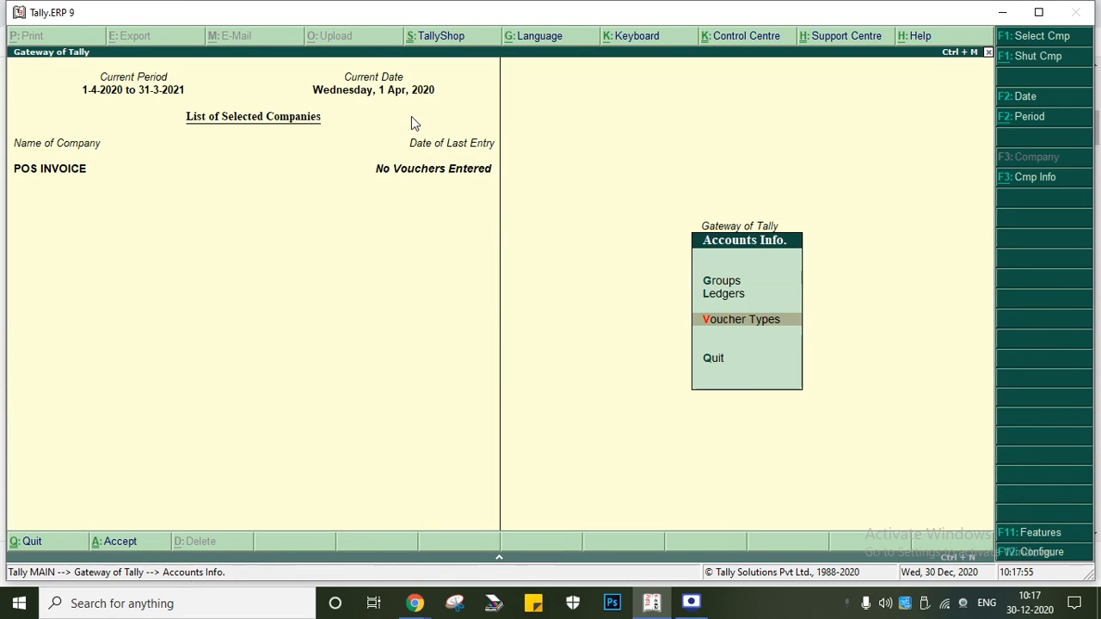
Start a new ledger named CUSTOMER and place it under Sundry Debtors.
key("Escape")
key("Return")
key("l")
key("Return")
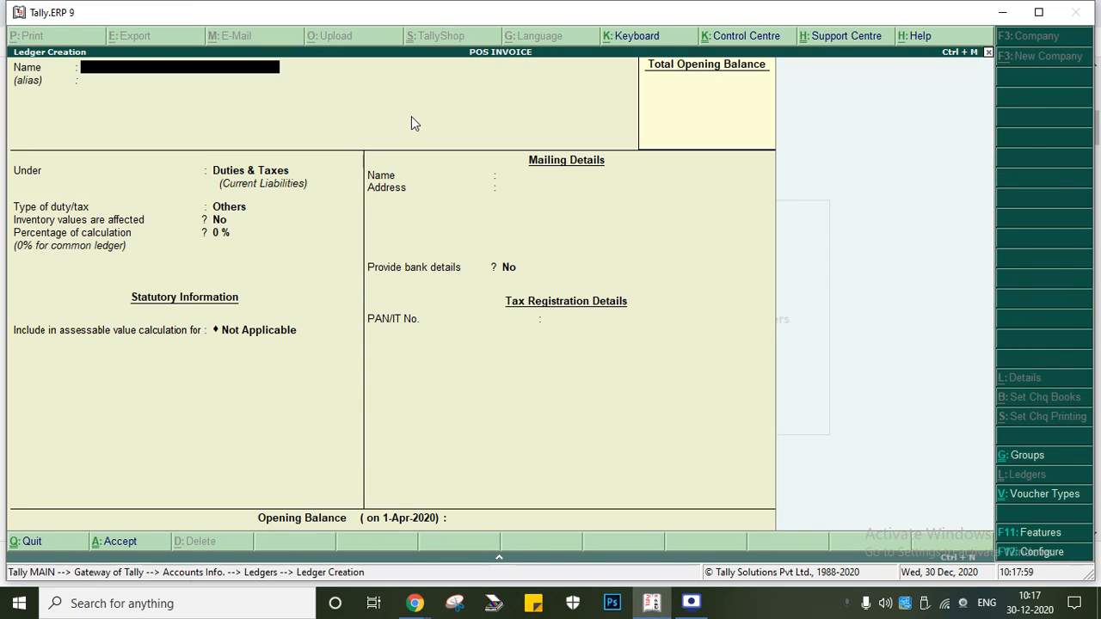
type("CUSTOMER")
key("Return")
key("Return")
type("SUNDR")
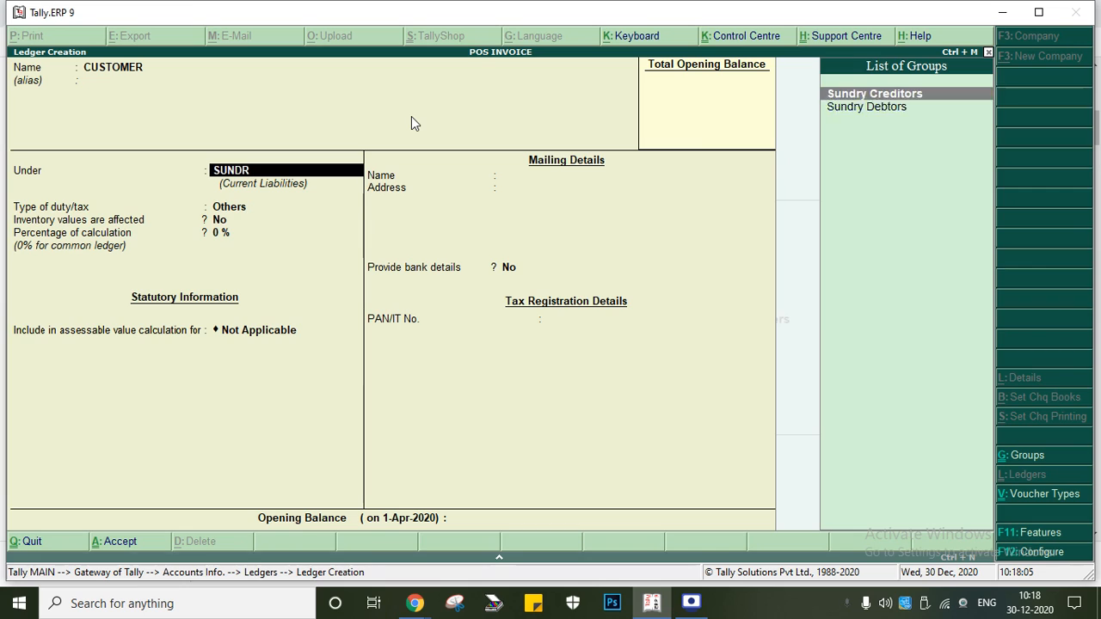
key("Down")
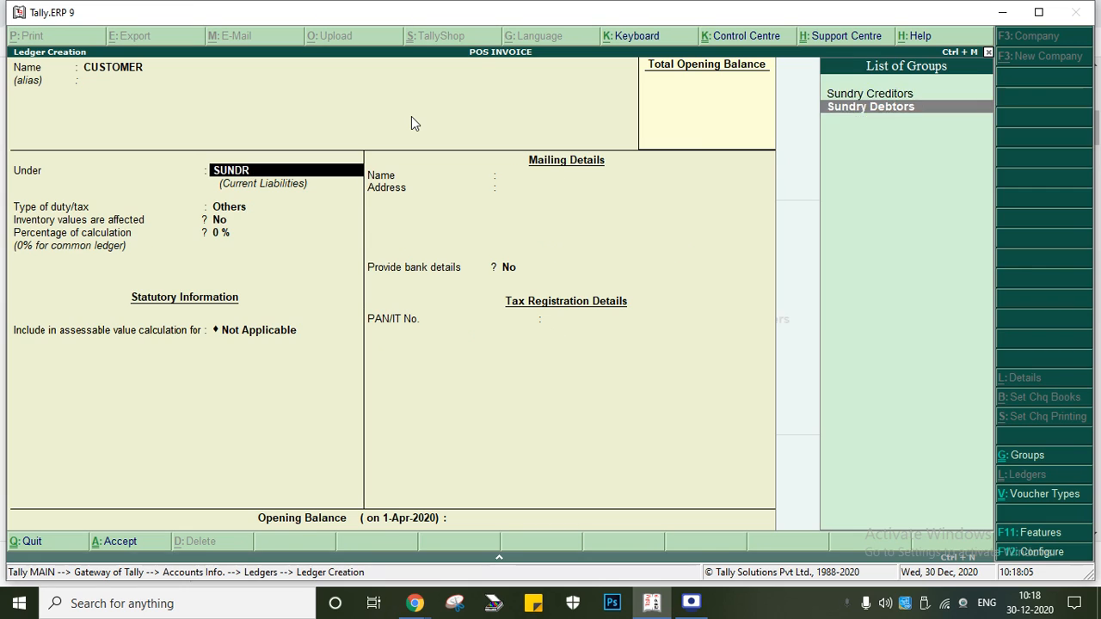
key("Return")
Set the CUSTOMER ledger to maintain balances bill-by-bill and keep its default credit, inventory, mailing and bank settings.
key("y")
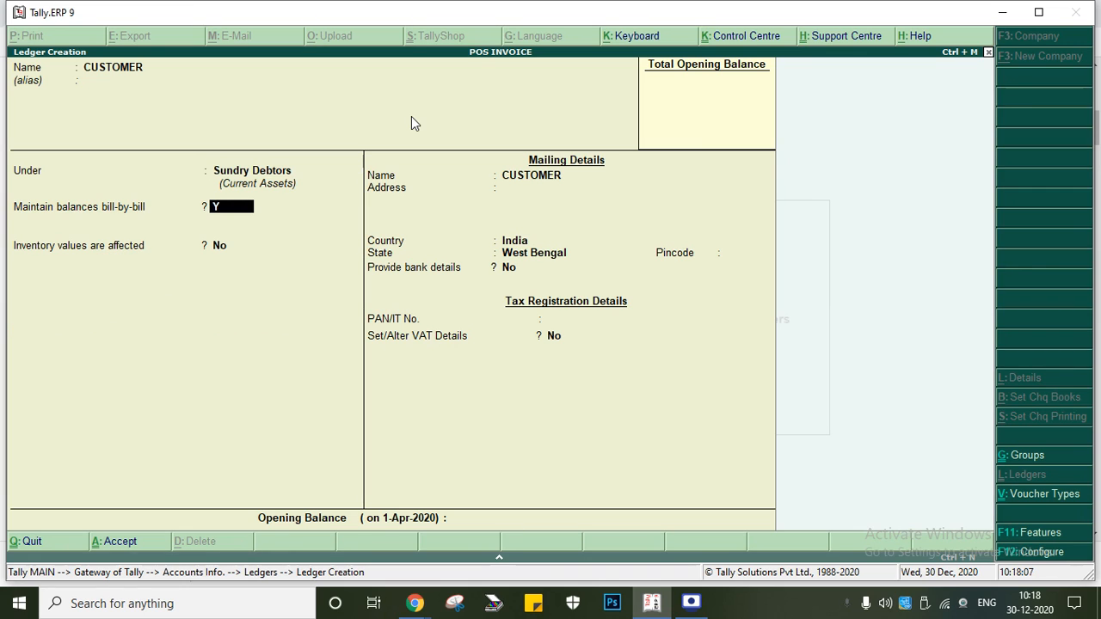
key("Return")
key("Return")
key("Return")
key("Return")
key("Return")
key("Return")
key("Return")
key("Return")
key("Return")
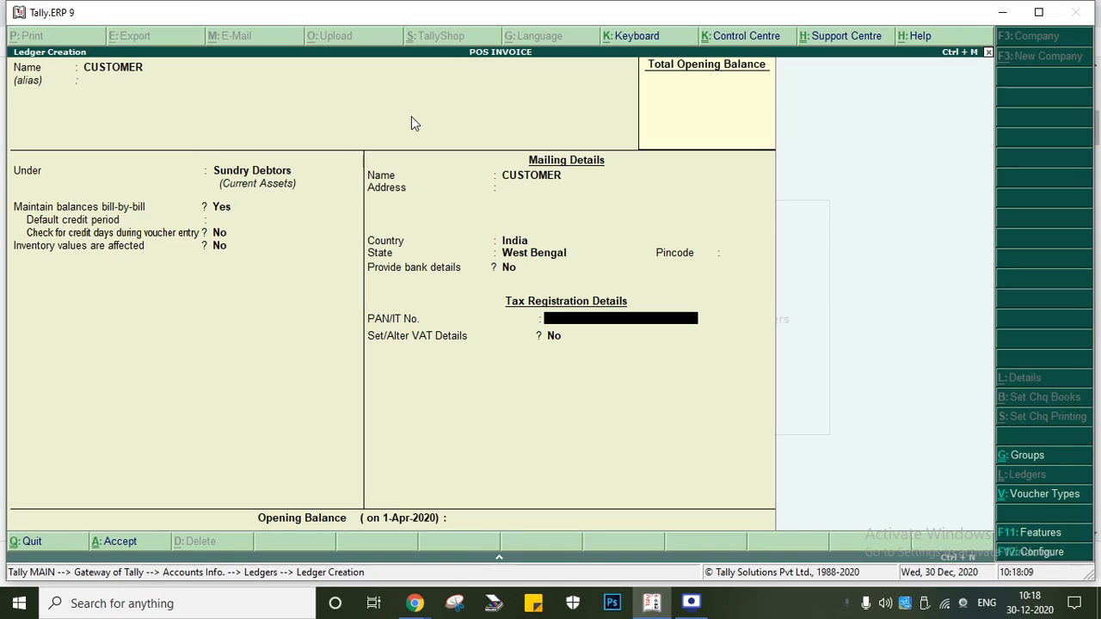
Add VAT details to CUSTOMER with dealer type Regular, save the ledger and return to the Gateway of Tally.
key("y")
key("Return")
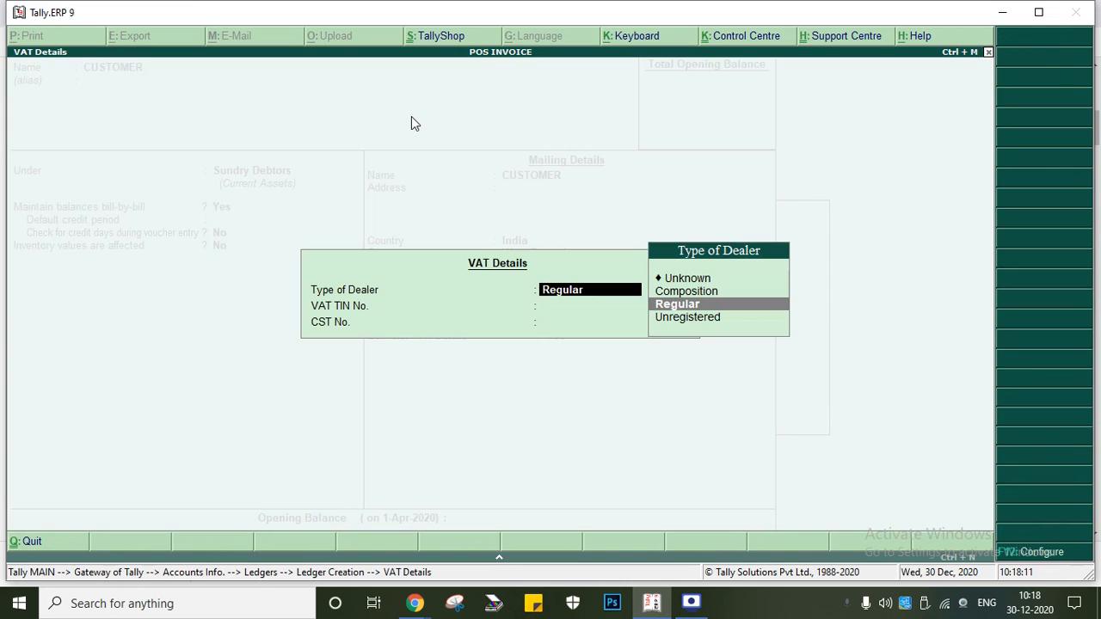
key("Return")
key("Return")
key("Return")
key("Return")
key("Return")
key("Escape")
key("Escape")
key("Escape")
Start a new single stock item in Inventory Info and name it T-Shirts, without an alias.
key("Down")
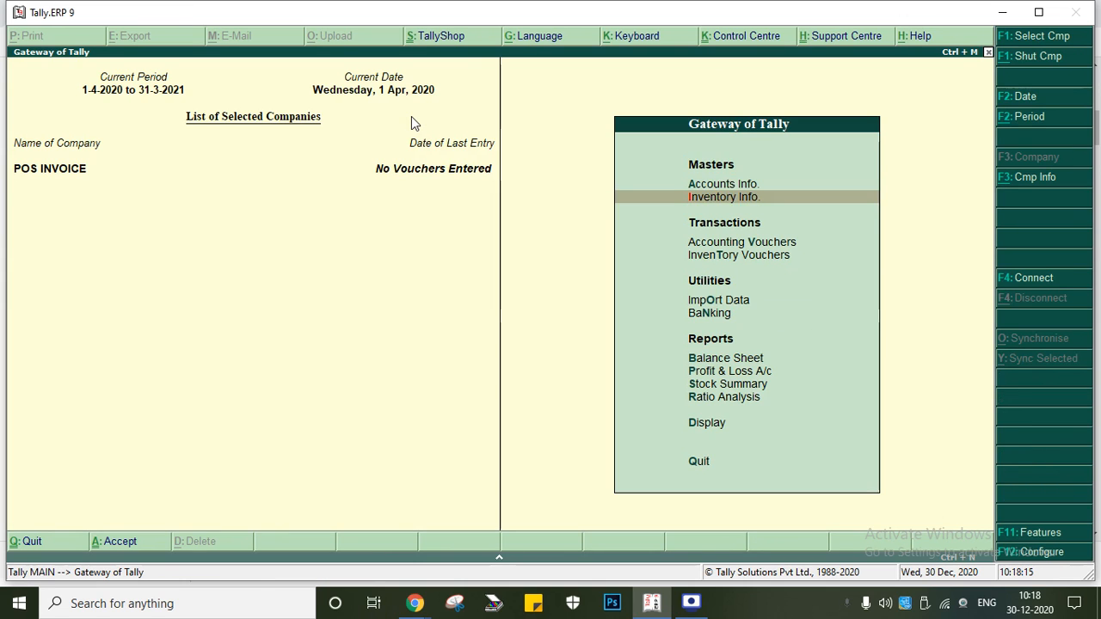
key("Return")
key("Return")
key("Return")
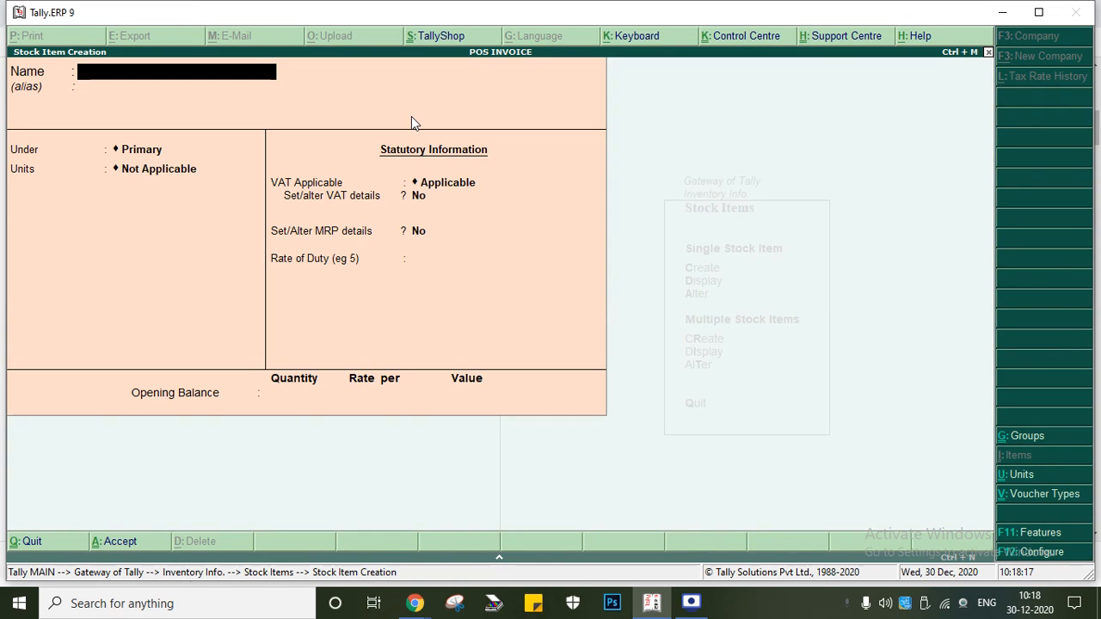
type("T-Shirts")
key("Return")
key("Return")
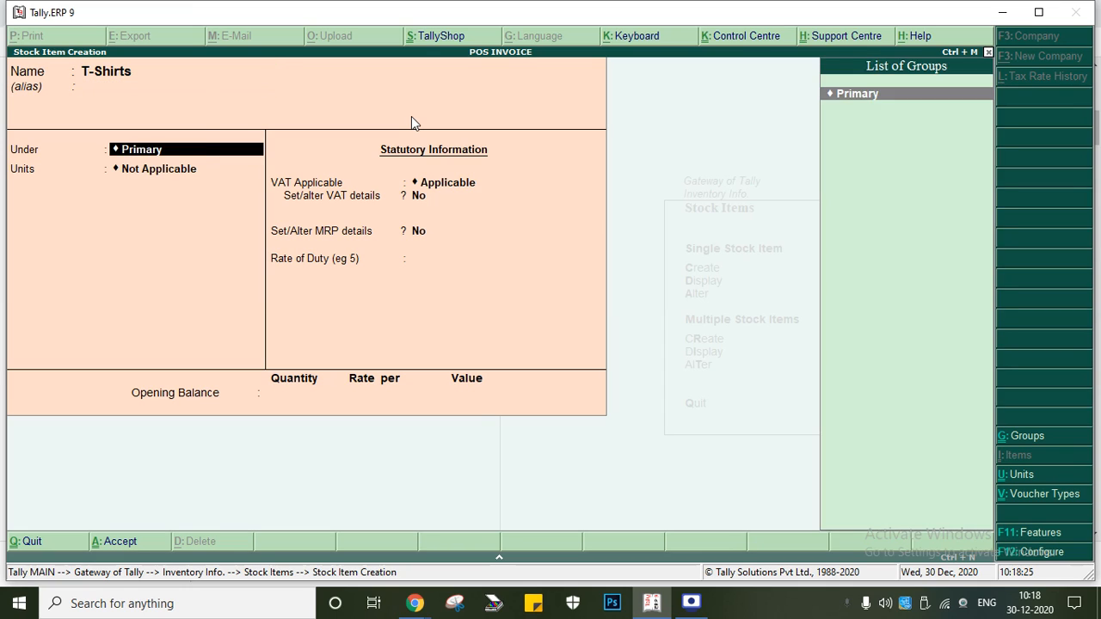
Keep T-Shirts under Primary, create the simple unit pcs with 0 decimal places for it and keep the remaining defaults.
key("Return")
key("alt+c")
type("pcs")
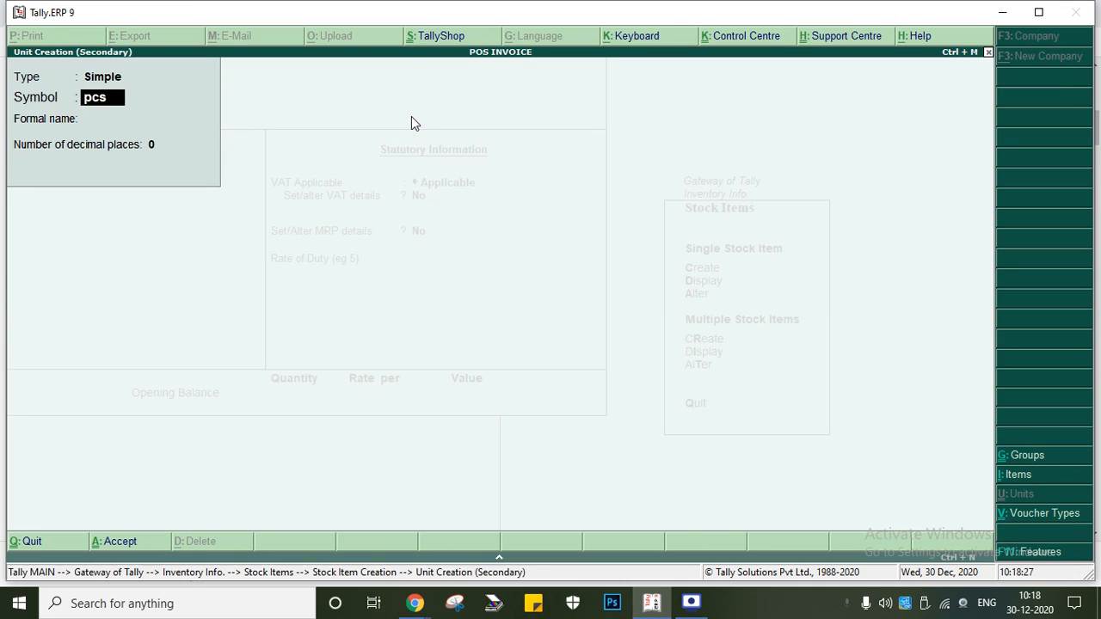
key("Return")
key("Return")
key("Return")
key("Return")
key("Return")
key("Return")
key("Return")
key("Return")
key("Return")
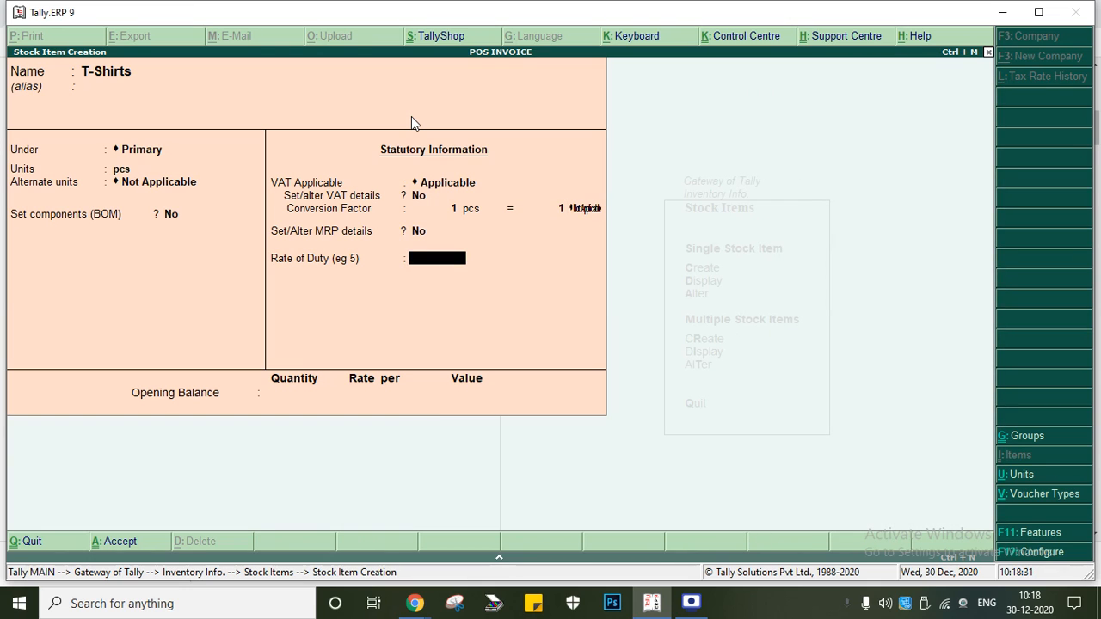
Enable standard rates in the stock item configuration and set the T-Shirts item to use standard rates from 1-Apr-2020.
key("BackSpace")
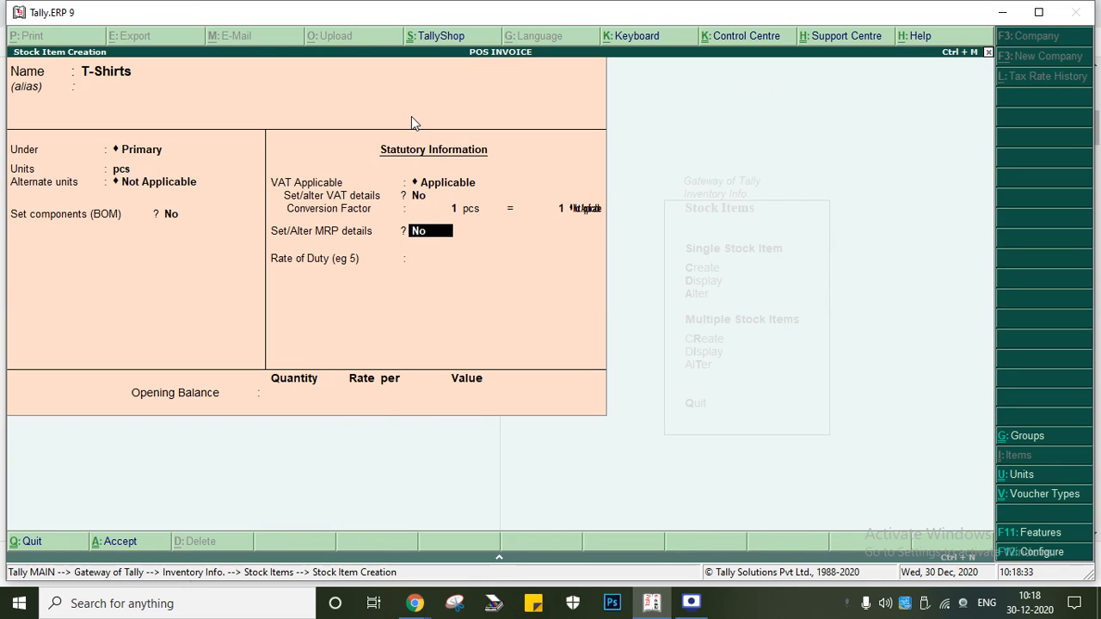
key("F12")
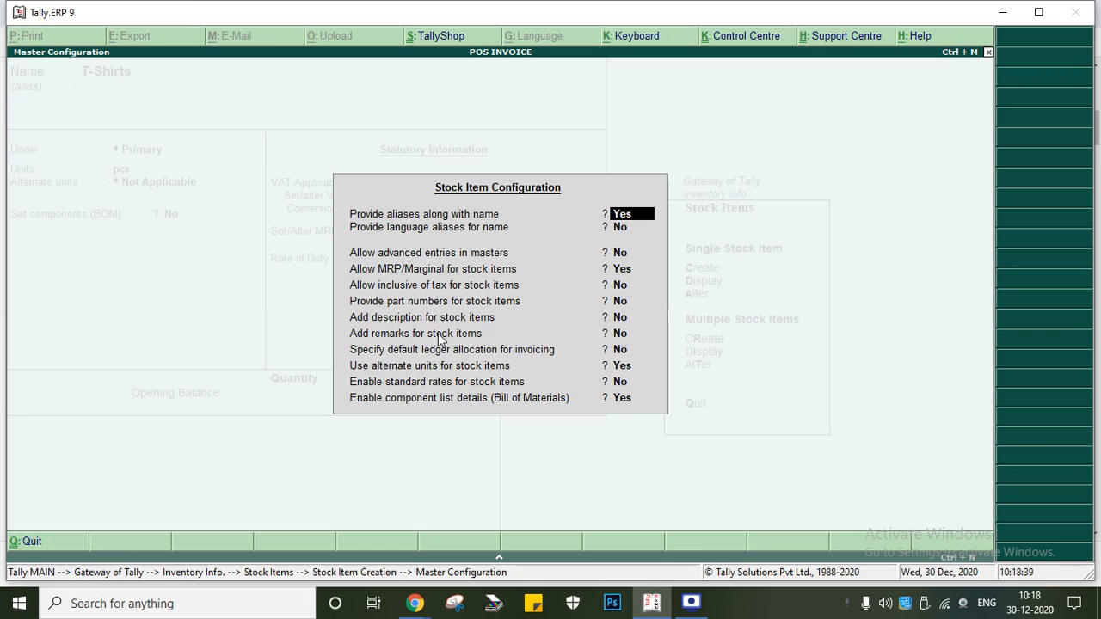
left_click(445, 383)
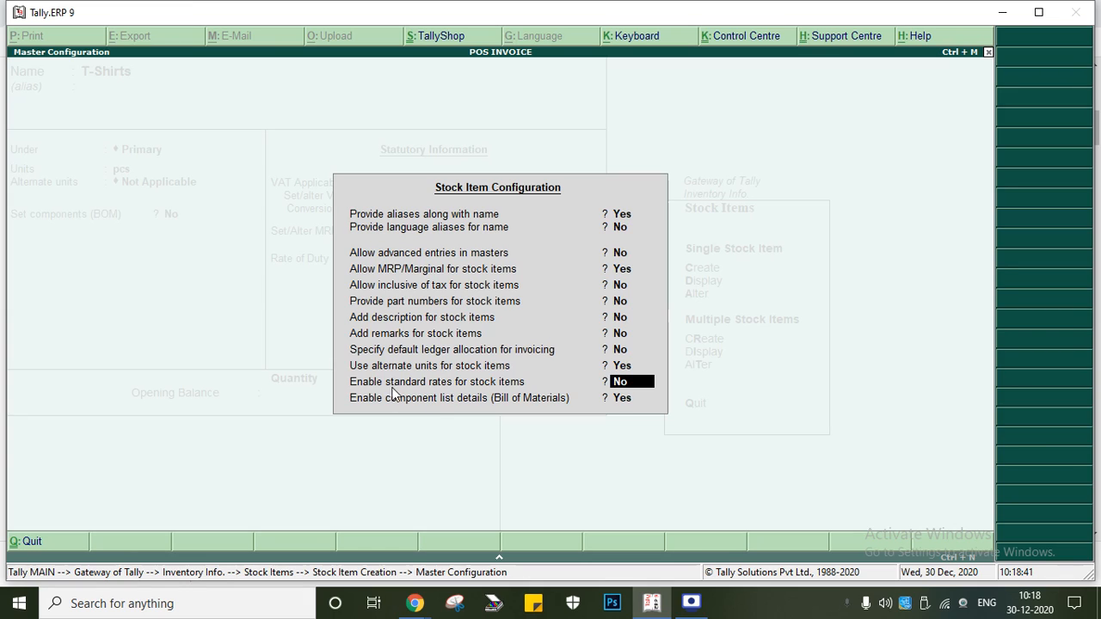
key("y")
key("Return")
key("Return")
key("Return")
key("Return")
key("Return")
key("Return")
key("Return")
key("y")
key("Return")
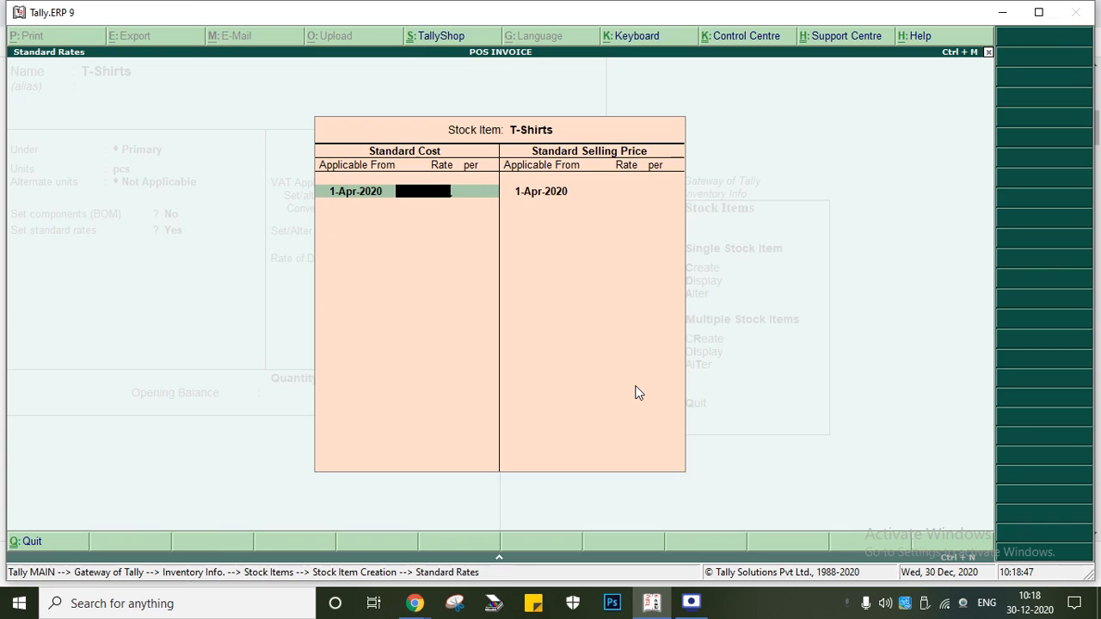
Set the standard cost of T-Shirts to 599 per pcs, applicable from 1-Apr-2020.
type("500")
key("BackSpace")
key("BackSpace")
key("BackSpace")
type("599")
key("Return")
key("Return")
key("Return")
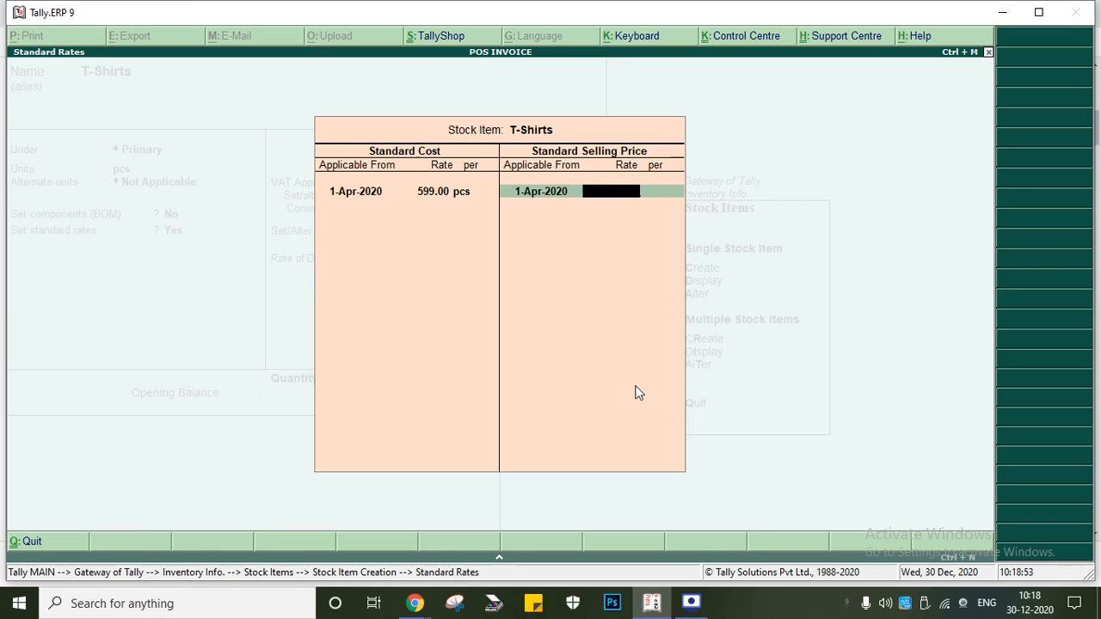
Set the standard selling price of T-Shirts to 699 per pcs and accept the rates.
type("699")
key("Return")
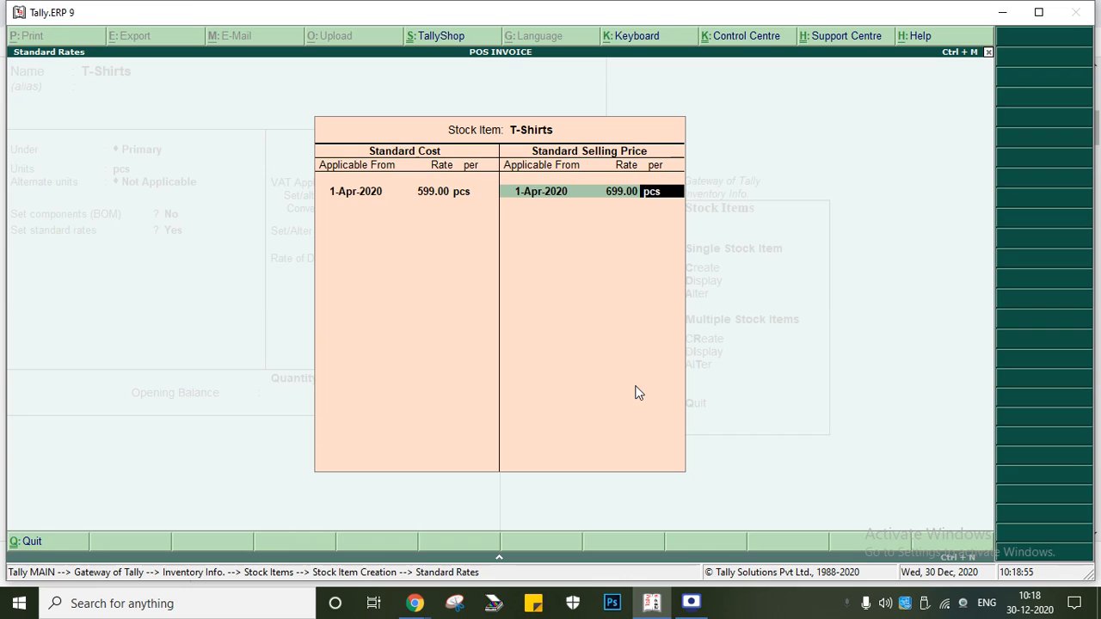
key("Return")
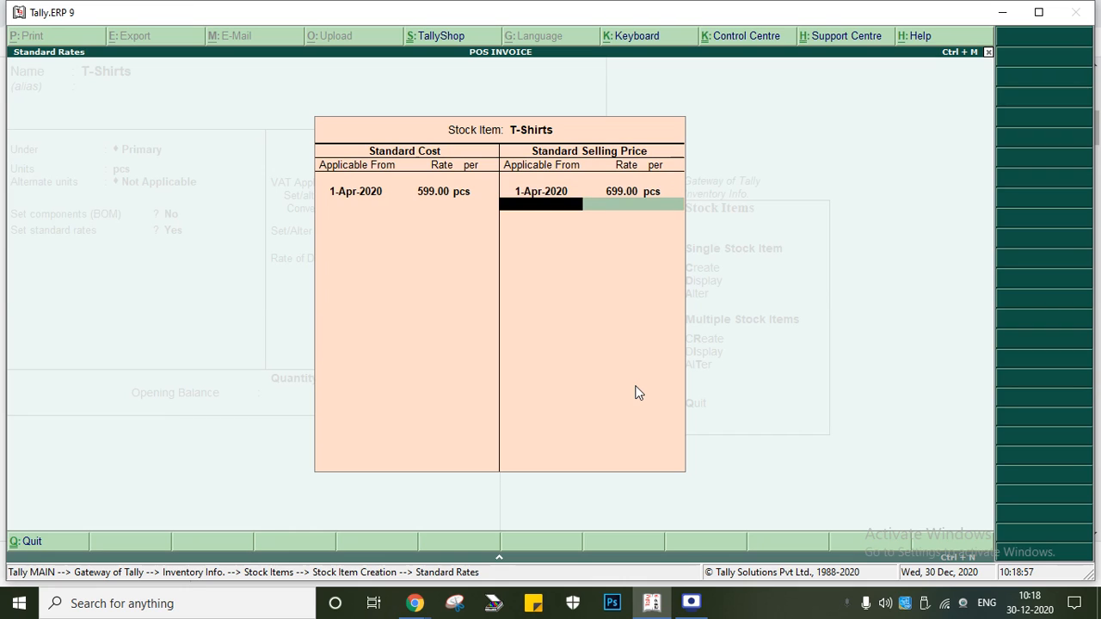
key("Return")
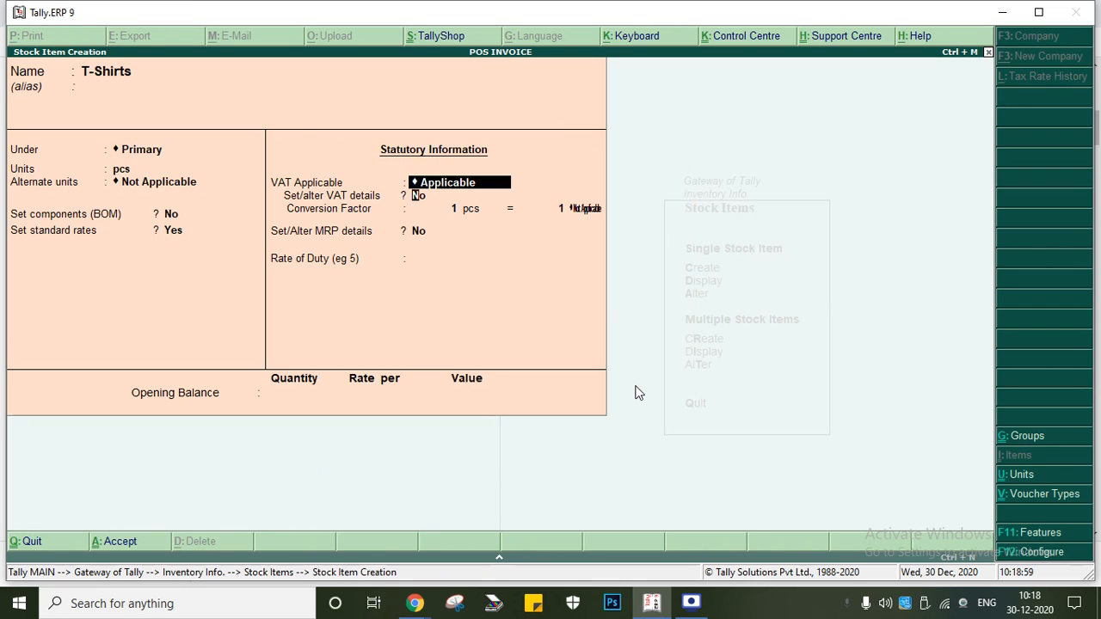
Keep the default statutory details for T-Shirts, save the stock item and return to the Gateway of Tally.
key("Return")
key("Return")
key("Return")
key("y")
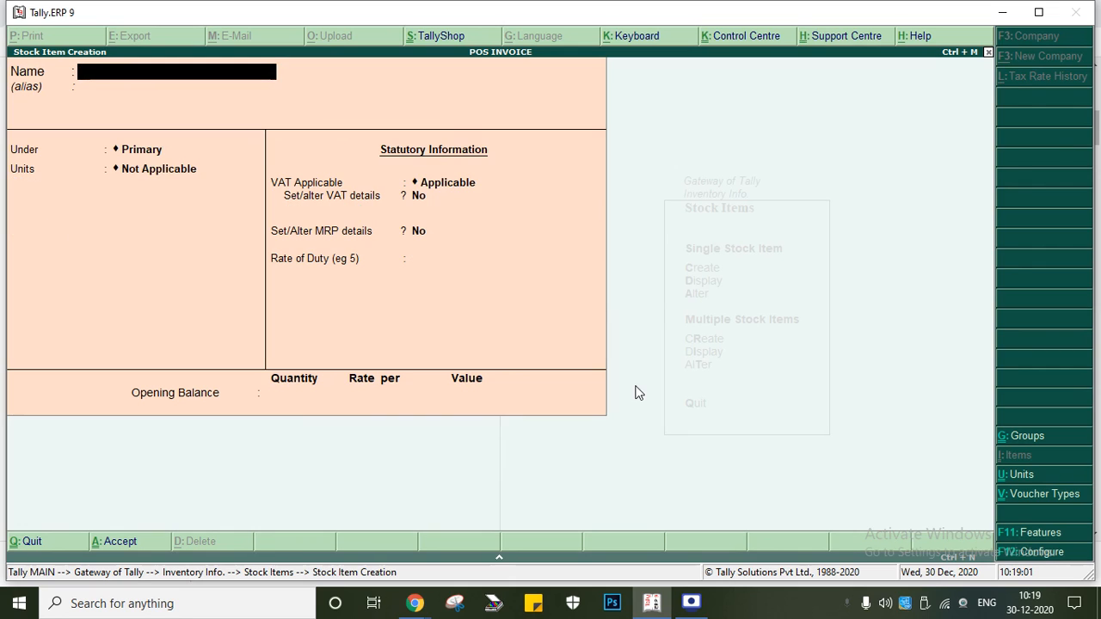
key("Escape")
key("Escape")
key("Escape")
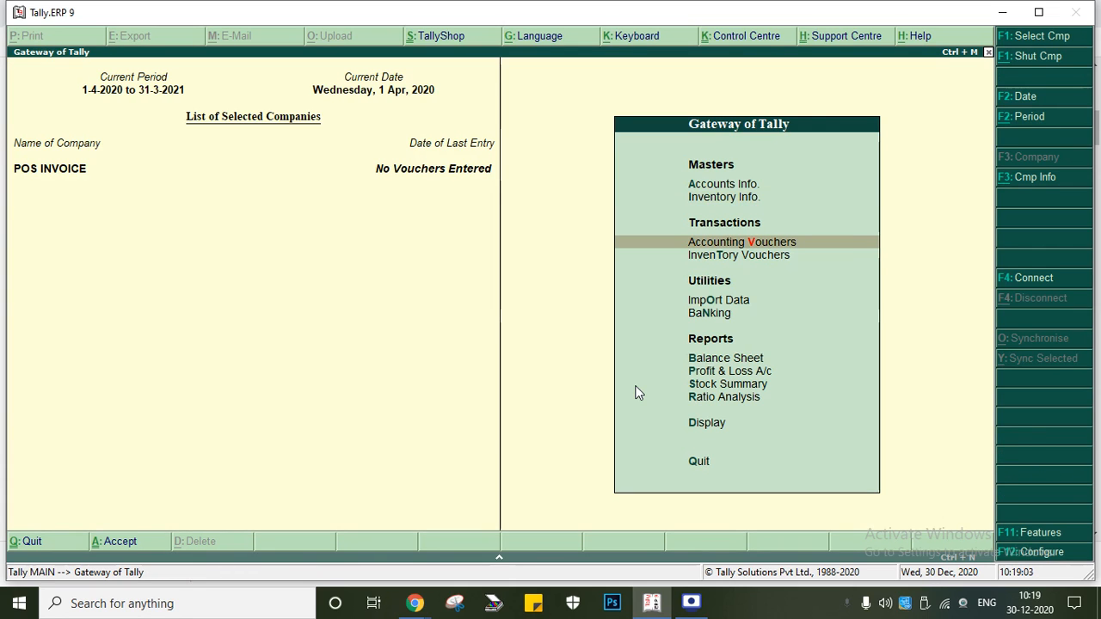
Start an accounting voucher of the POS INVOICE sales type with the POS INVOICE voucher class.
key("Return")
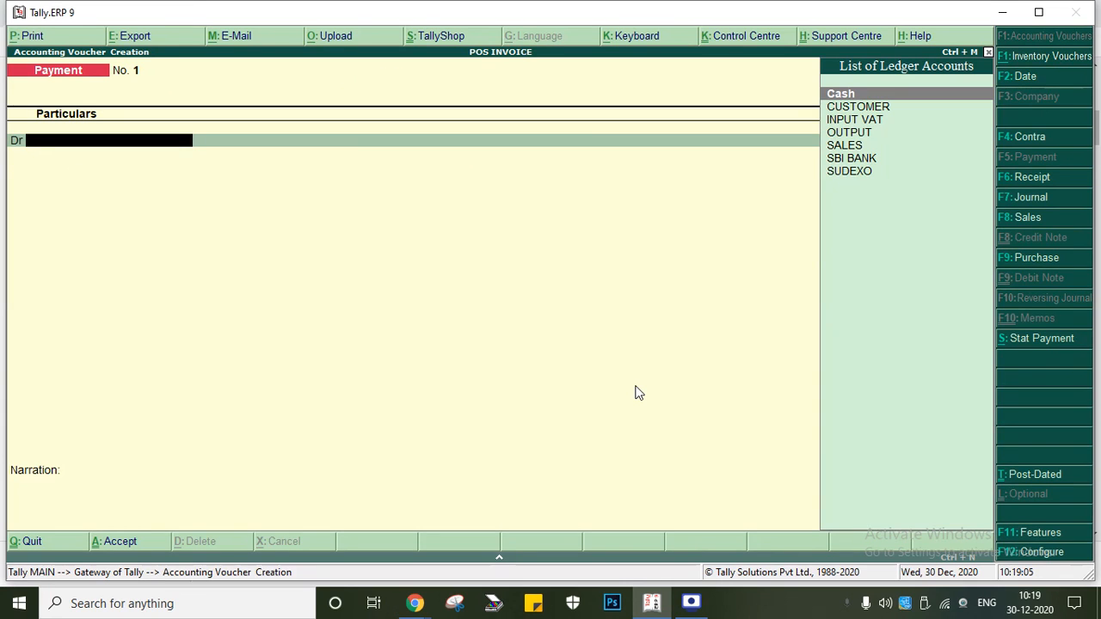
key("F8")
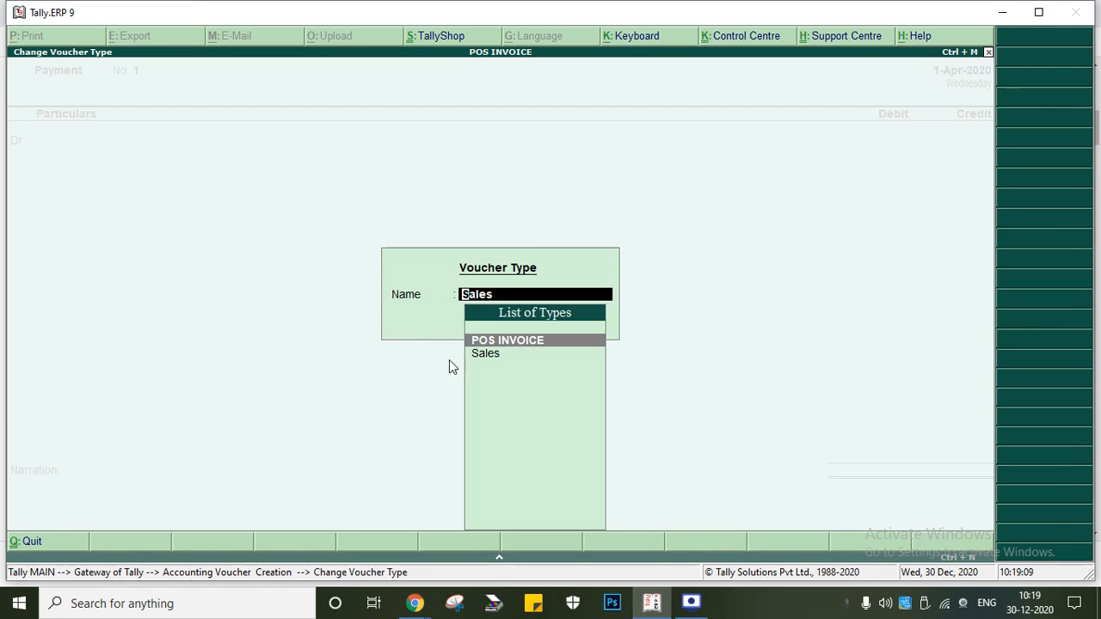
left_click(511, 344)
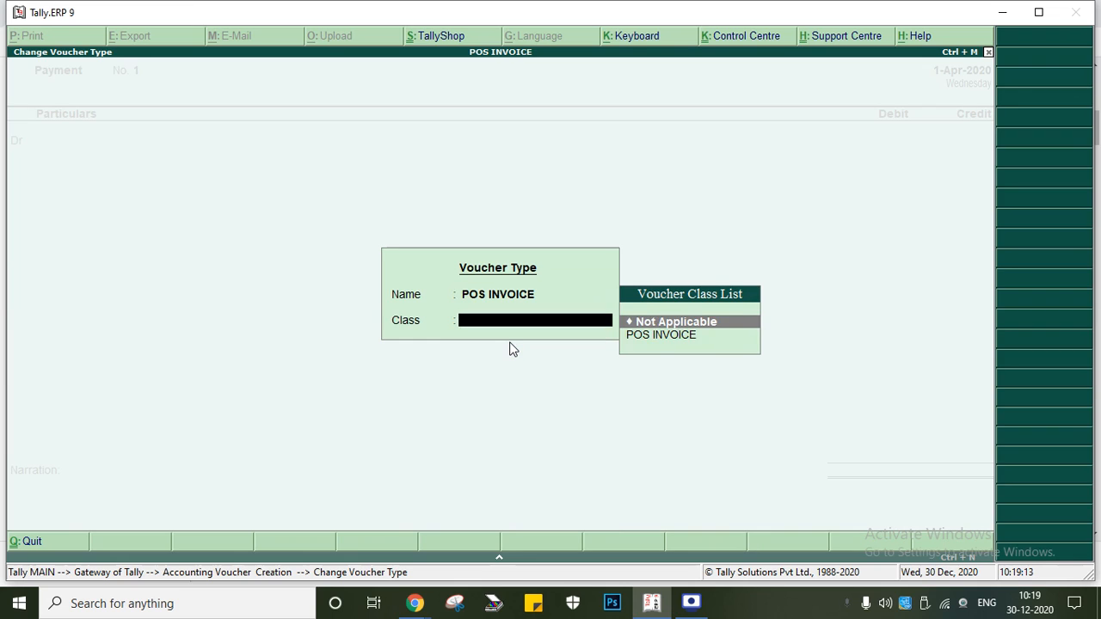
key("Down")
key("Return")
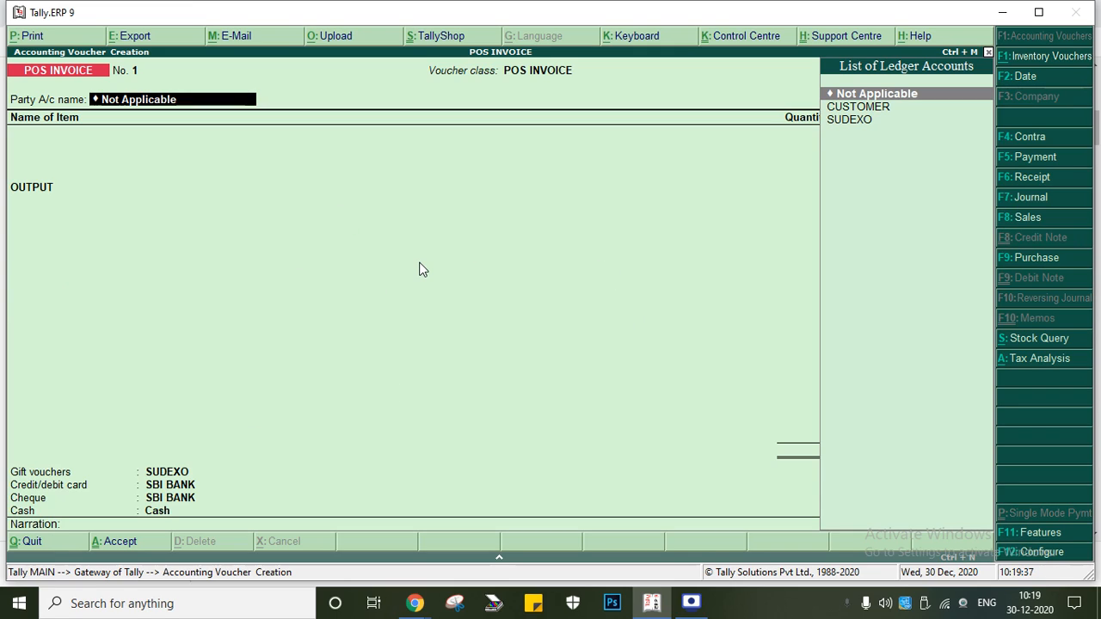
Choose CUSTOMER as the invoice's party account and keep the default party details.
key("Down")
key("Return")
key("Return")
key("Return")
key("Return")
key("Return")
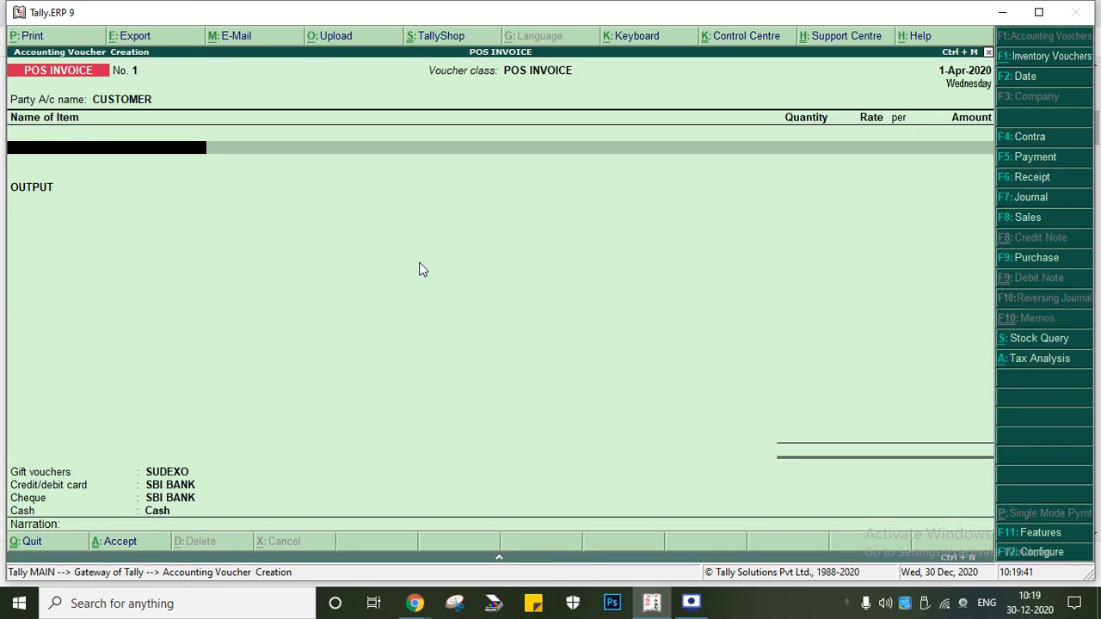
Add 1 pcs of T-Shirts at 699.00 to the invoice and finish the item list.
type("S")
key("Down")
key("Down")
key("Return")
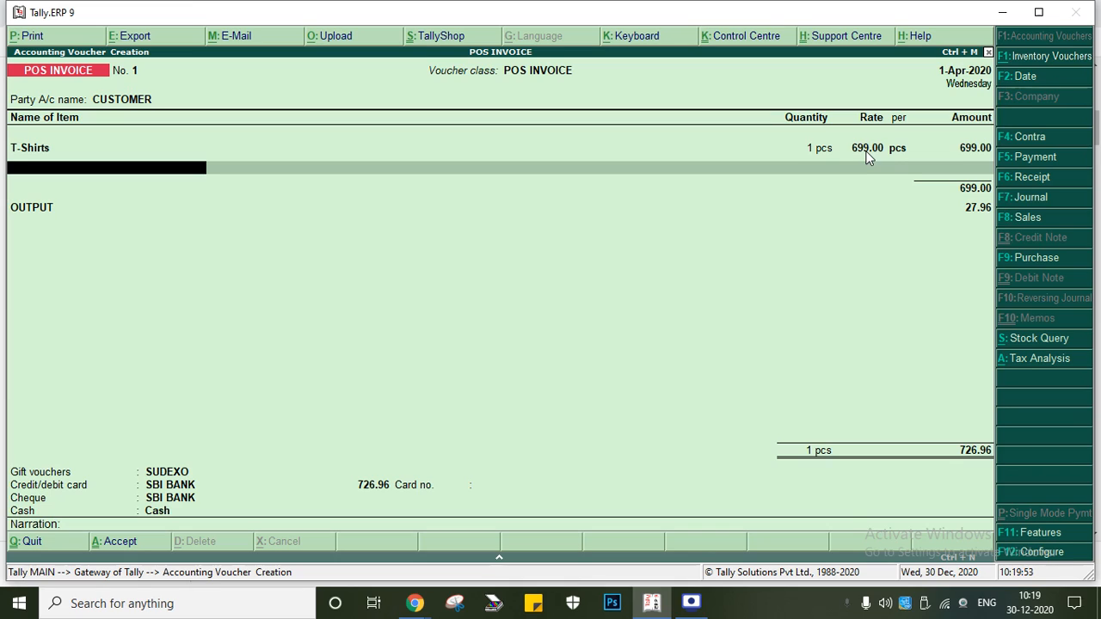
key("Return")
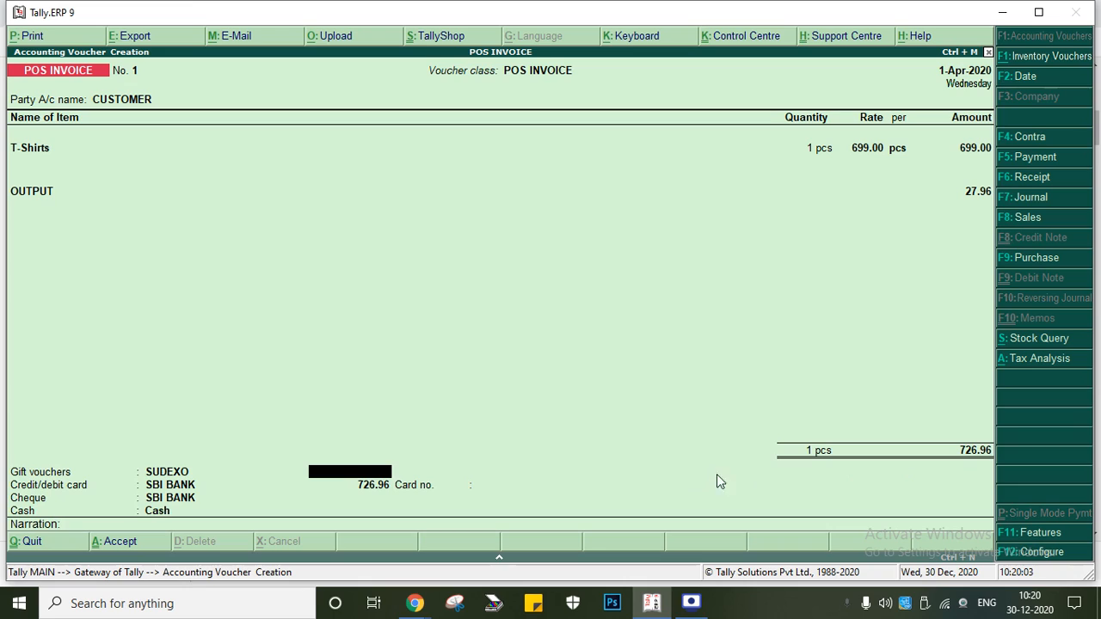
Skip the gift voucher, enter a 500 card payment with its card number and leave the rest as cash.
key("Return")
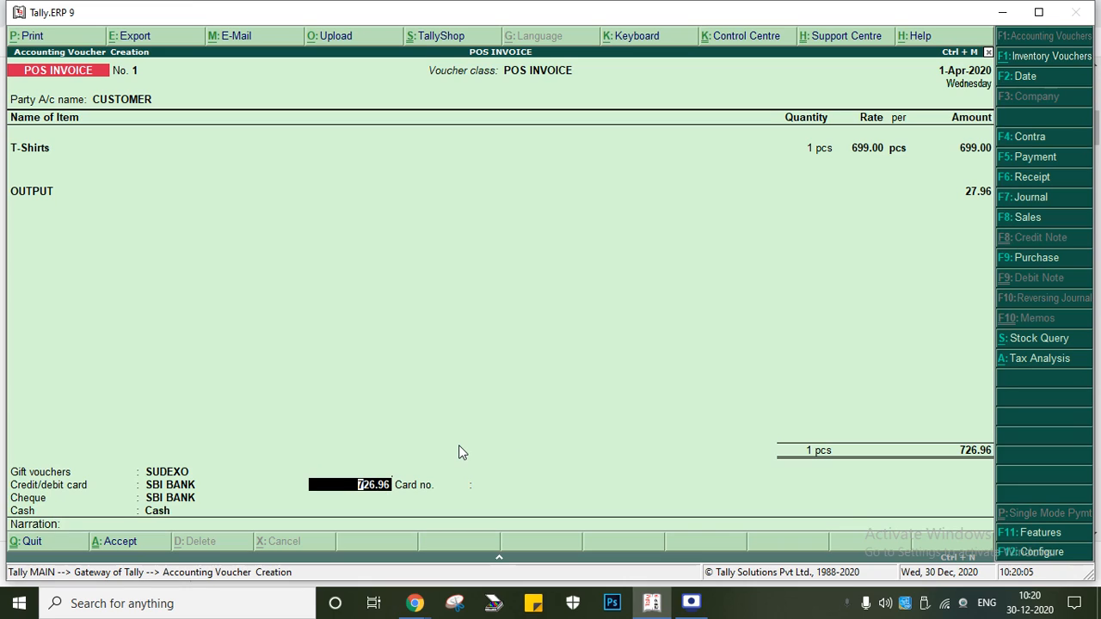
type("500")
key("Return")
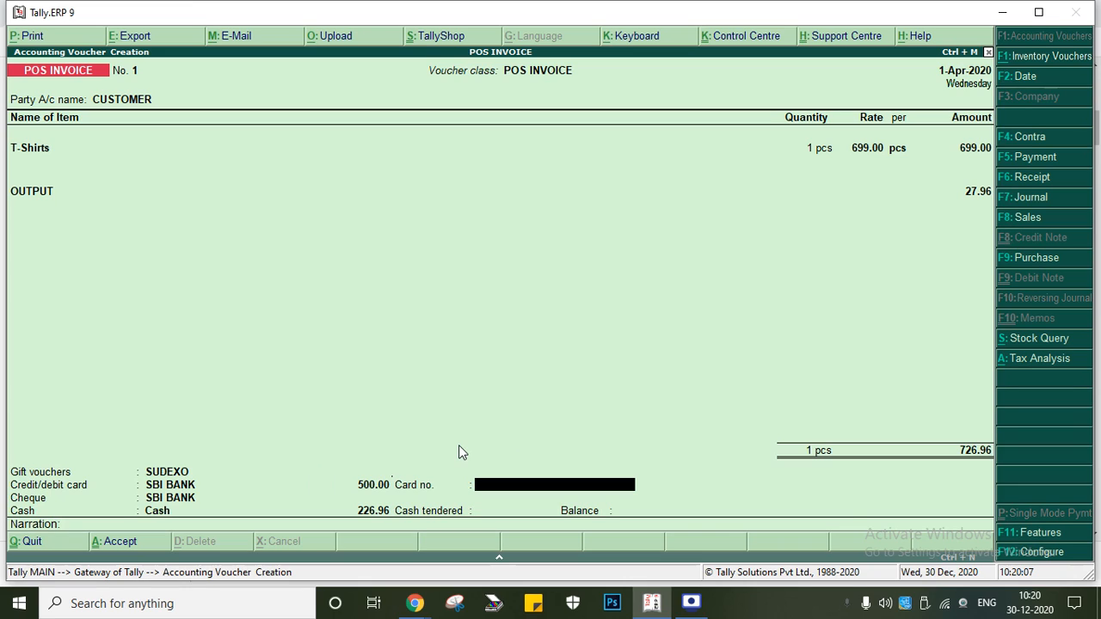
type("123456789955")
key("Return")
key("Return")
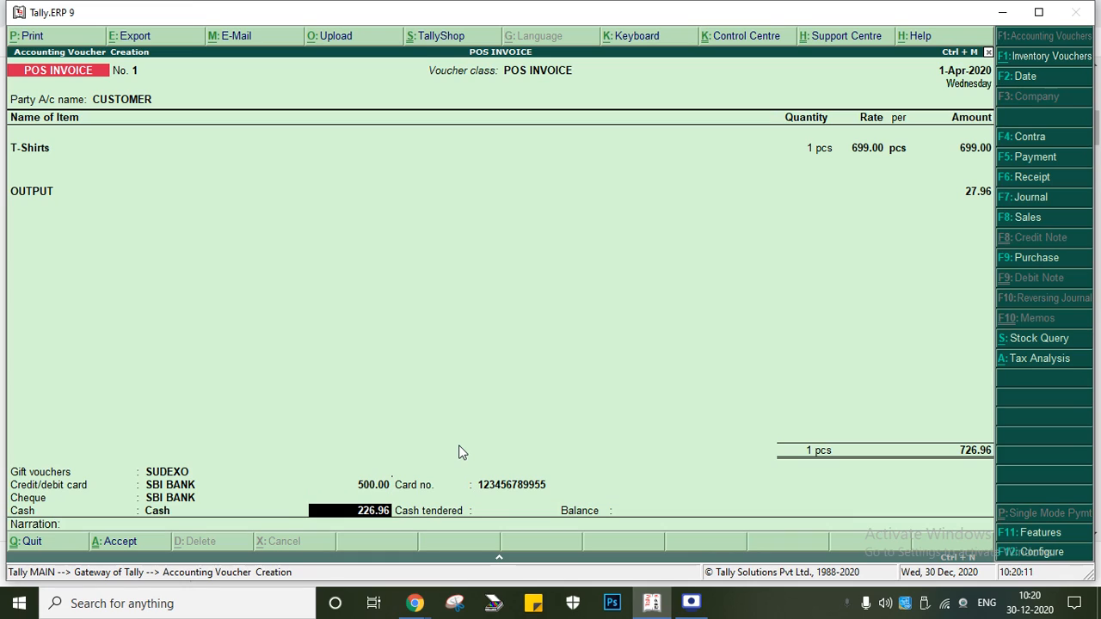
key("Return")
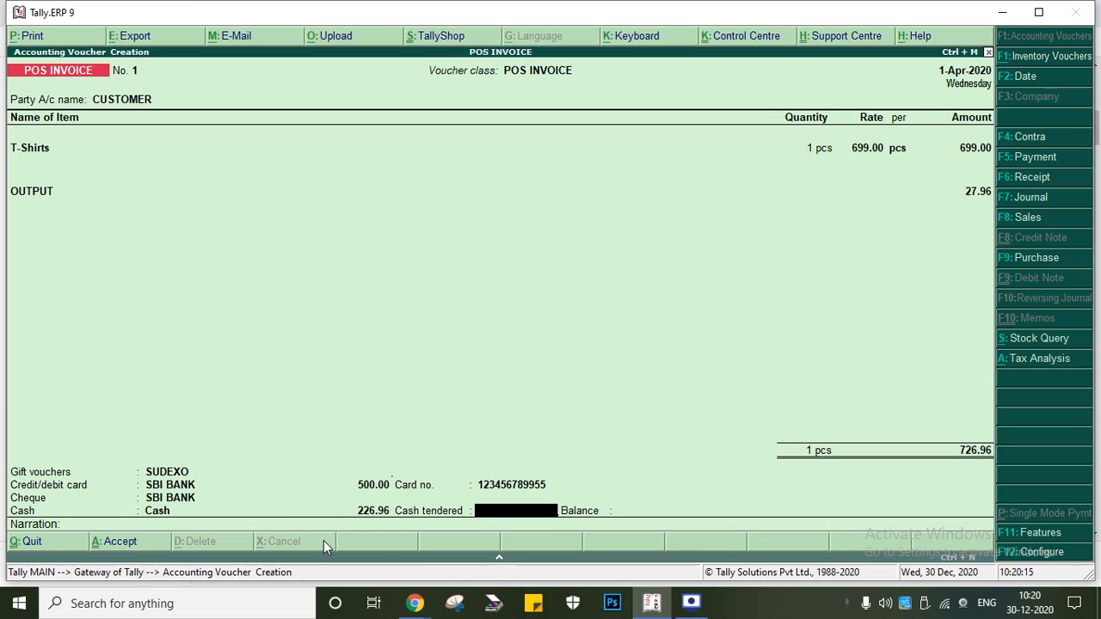
Enter 250 as the cash tendered, leave the narration empty and save the POS invoice.
type("250")
key("Return")
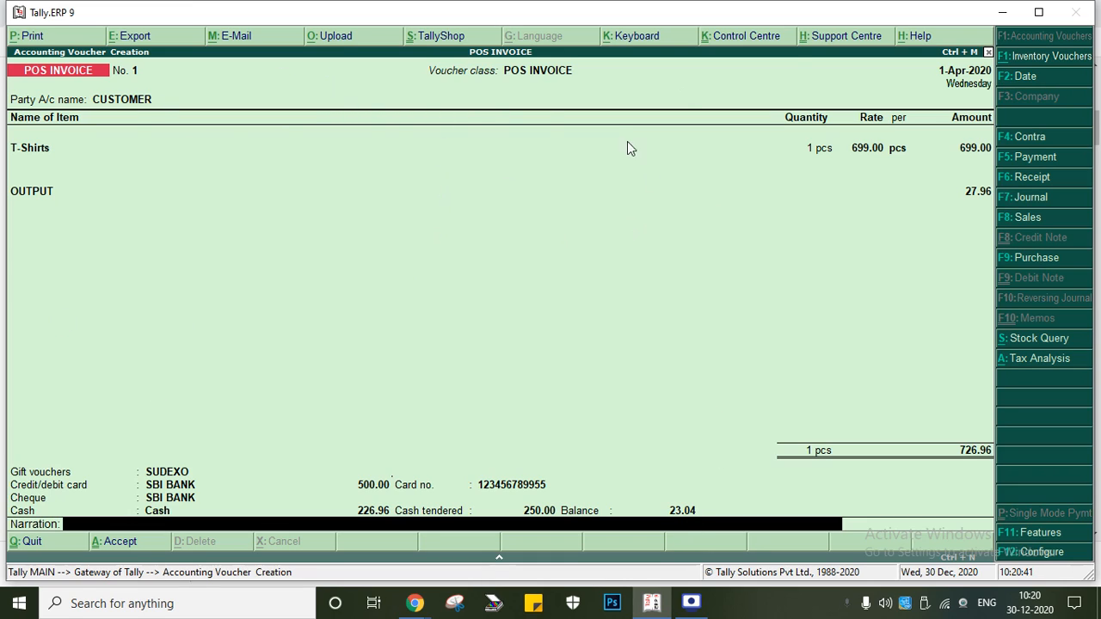
key("Return")
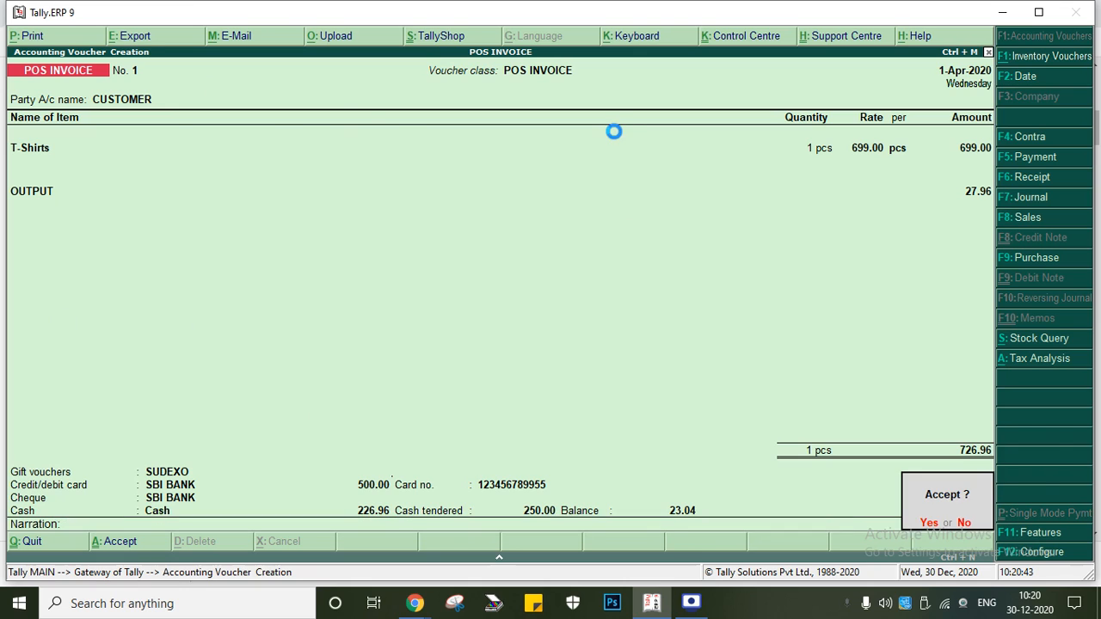
key("Return")
key("Return")
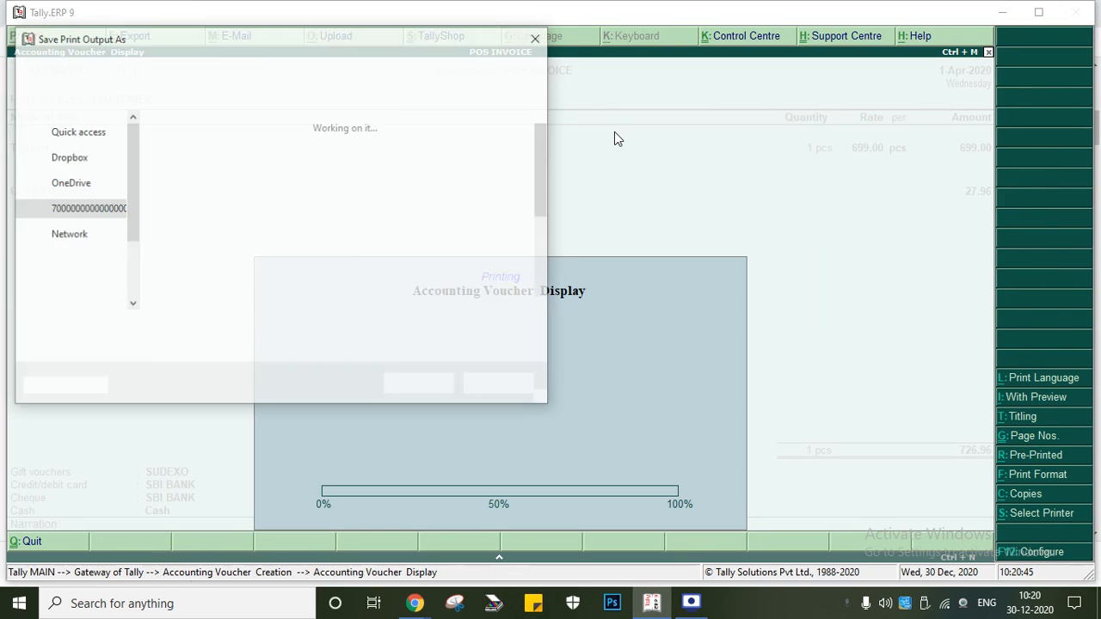
Cancel saving the print output, quit the voucher screen and reopen it for a new POS invoice.
left_click(507, 387)
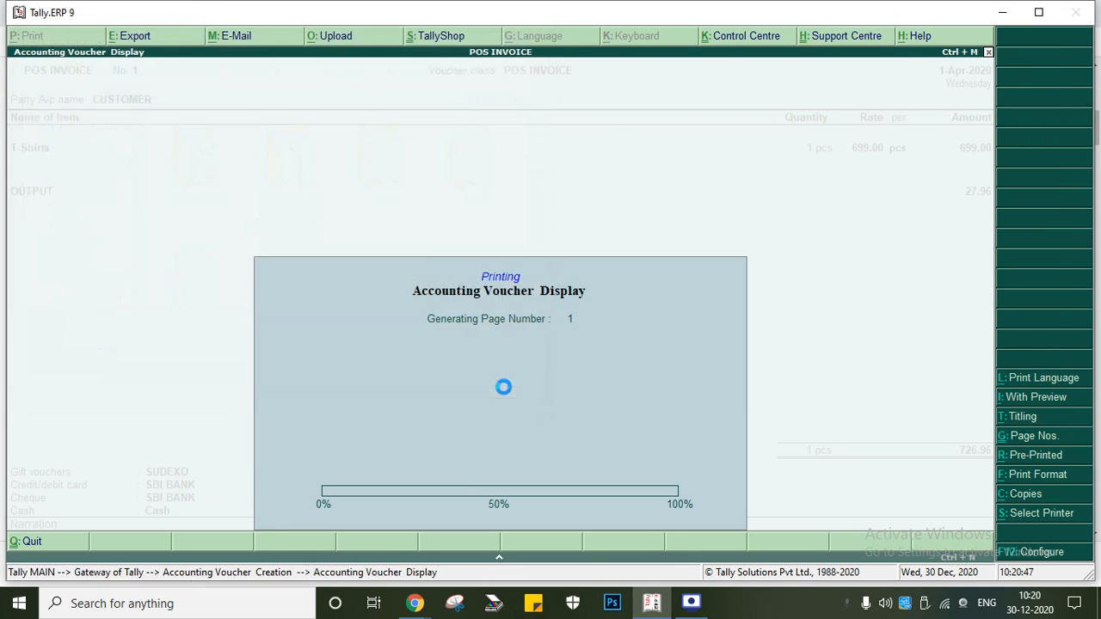
key("Escape")
key("Escape")
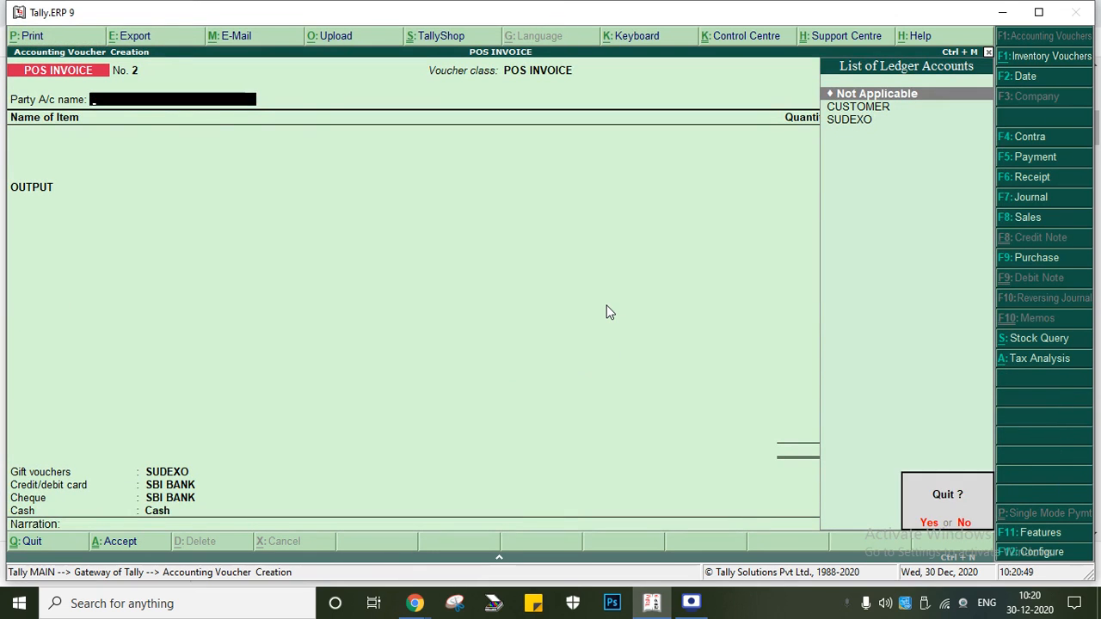
key("Return")
key("Return")
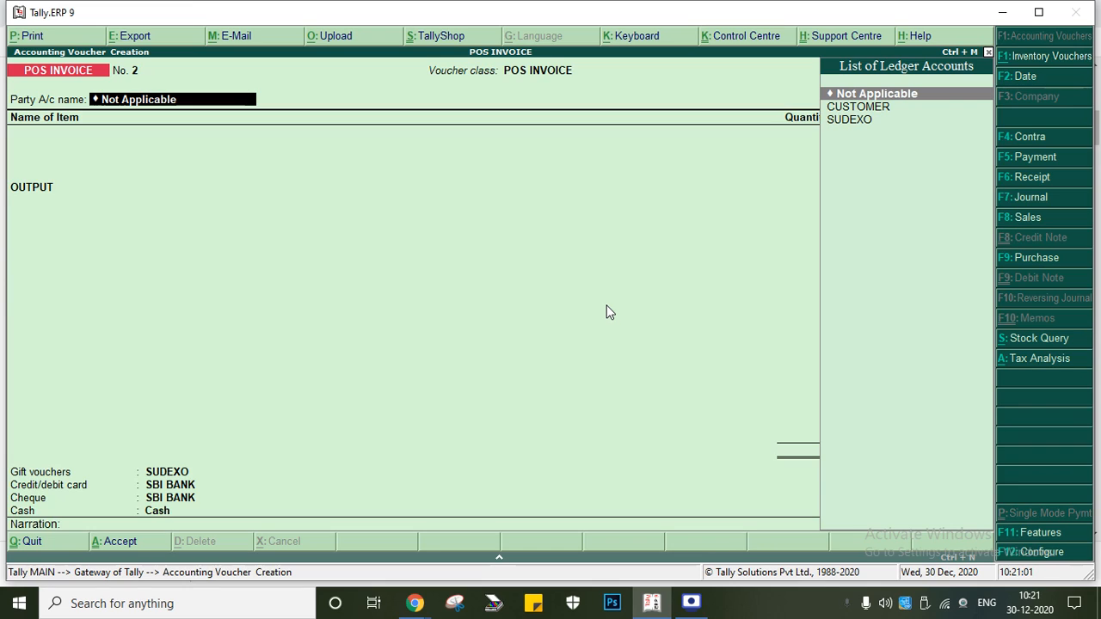
Change the voucher type to Sales.
key("F8")
key("Escape")
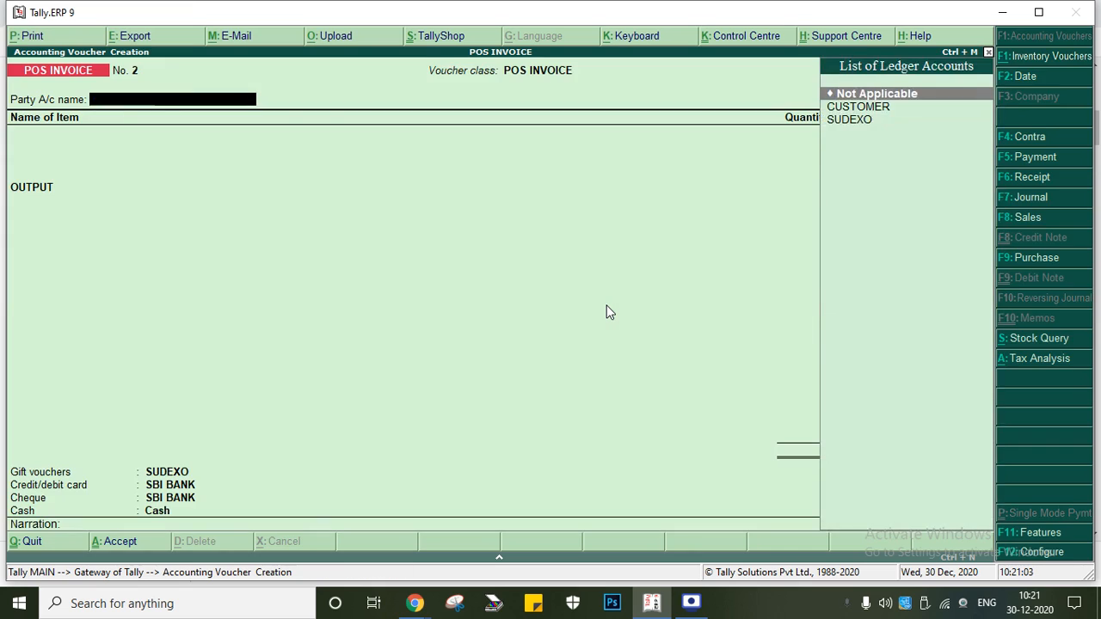
key("Escape")
key("Return")
key("F8")
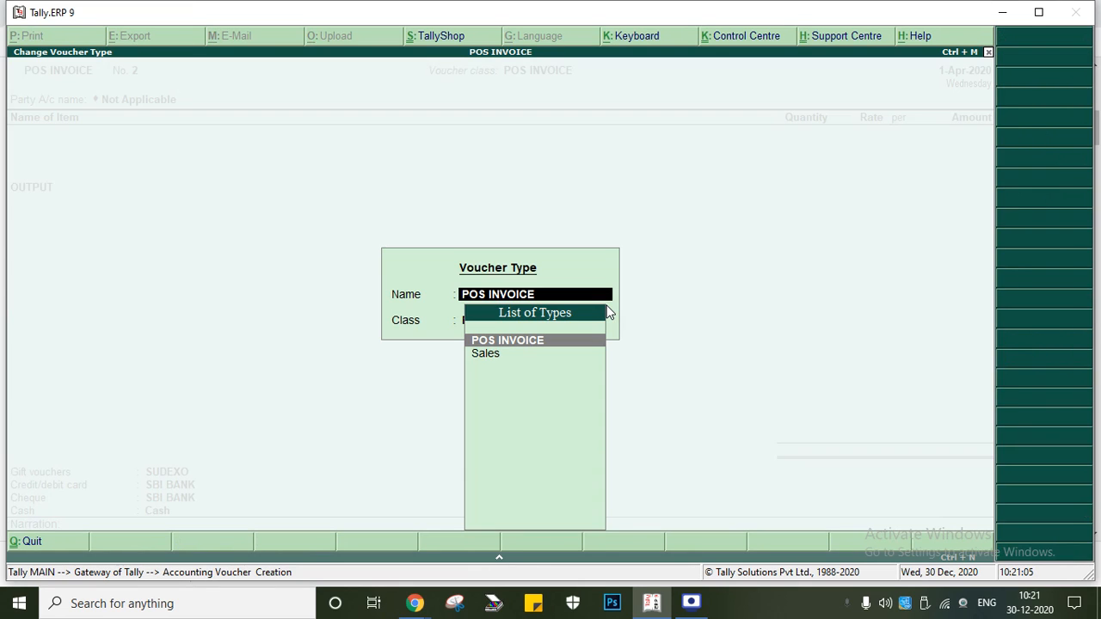
key("Down")
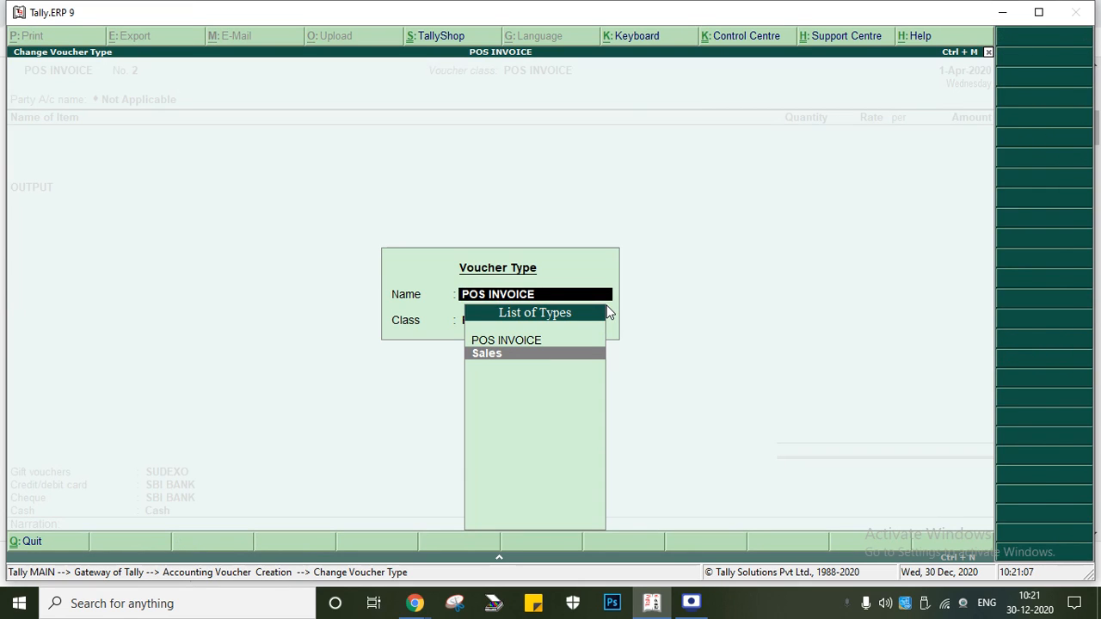
key("Return")
key("Escape")
key("Return")
key("Return")
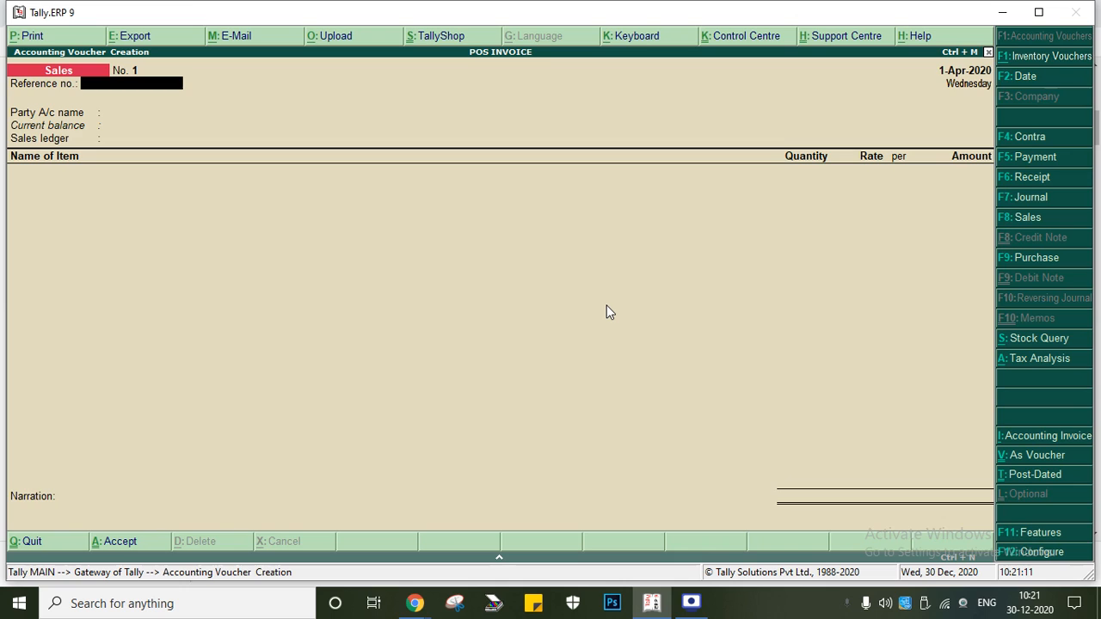
Change the voucher type to POS INVOICE with the voucher class Not Applicable.
key("F8")
key("Up")
key("Return")
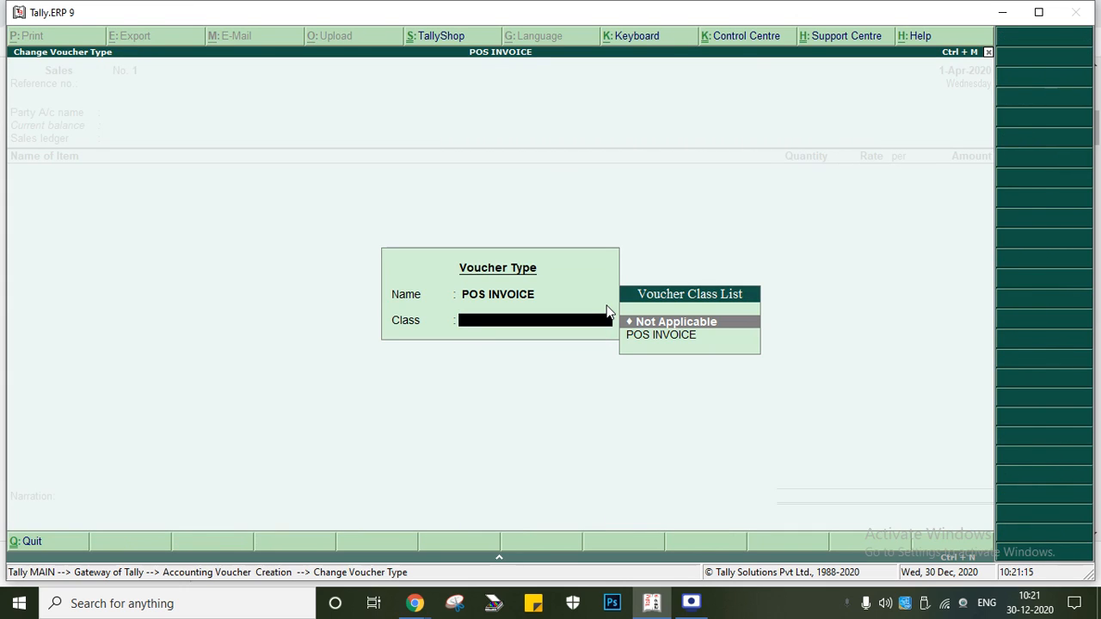
key("Return")
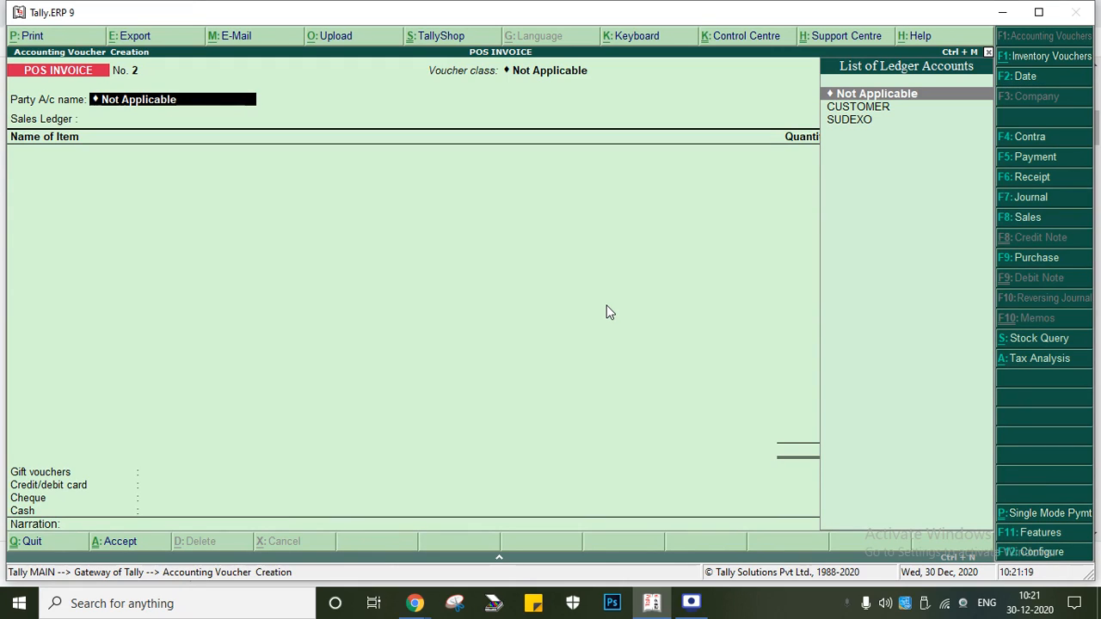
Switch the POS invoice to single mode payment.
key("ctrl+p")
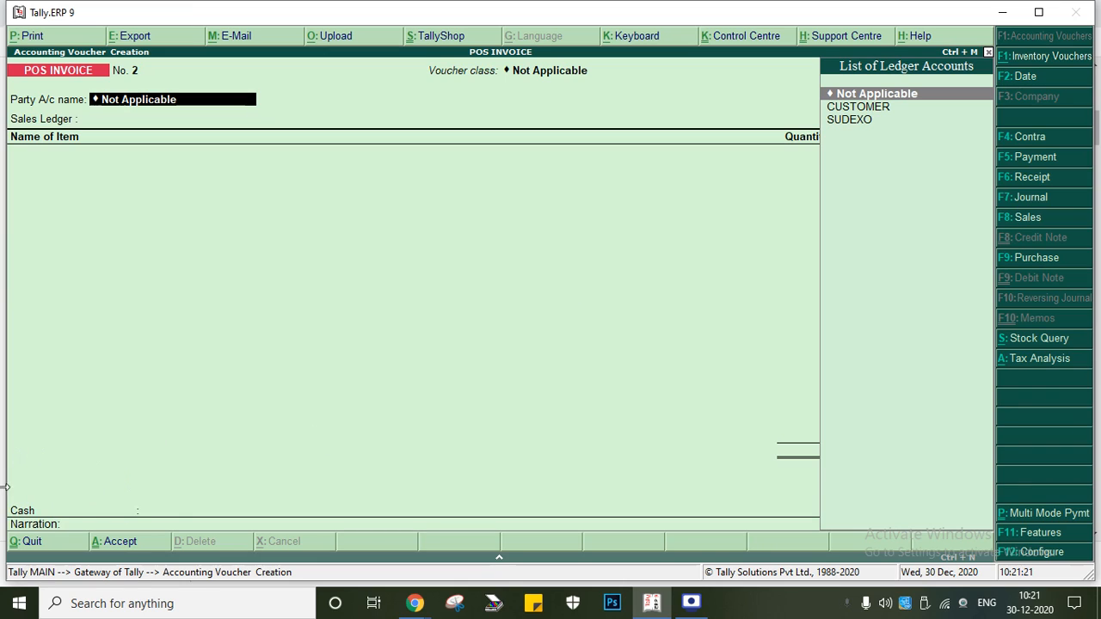
left_click(1034, 519)
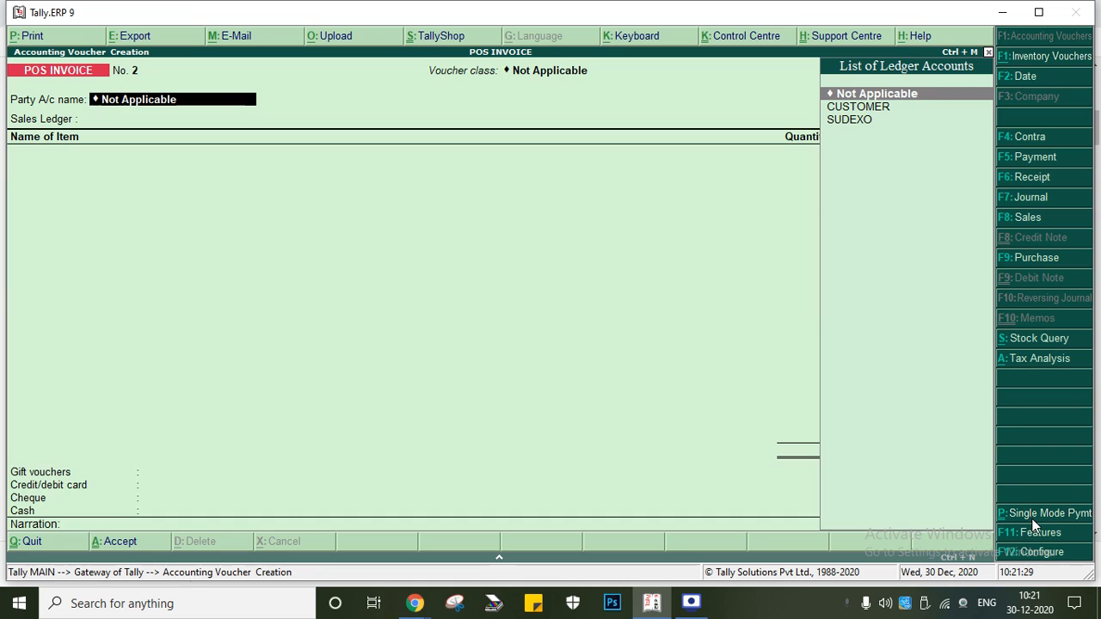
left_click(1033, 520)
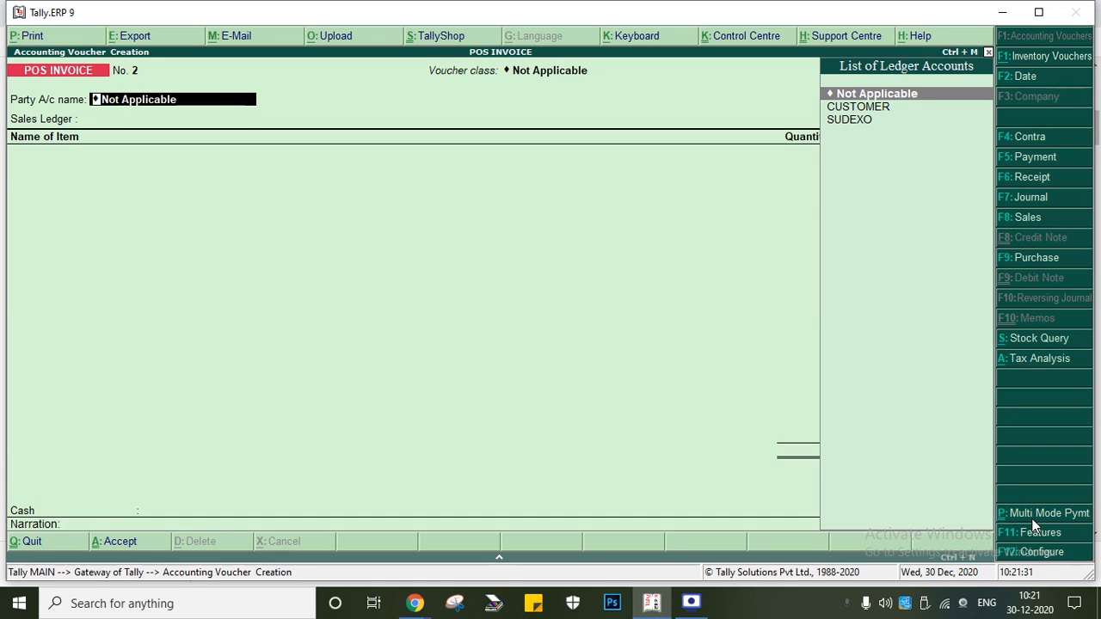
Set the party account to CUSTOMER and the sales ledger to SALES on the POS invoice.
key("Down")
key("Return")
key("Return")
key("Return")
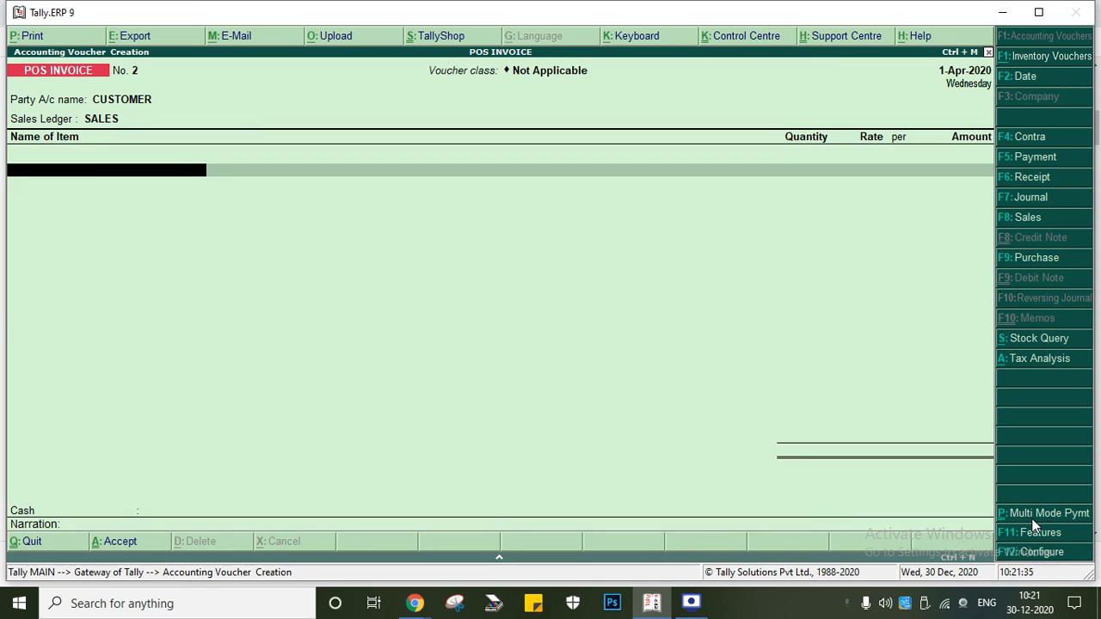
Add 1 pcs of T-Shirts at 699.00 and end the list without any additional ledger.
key("Down")
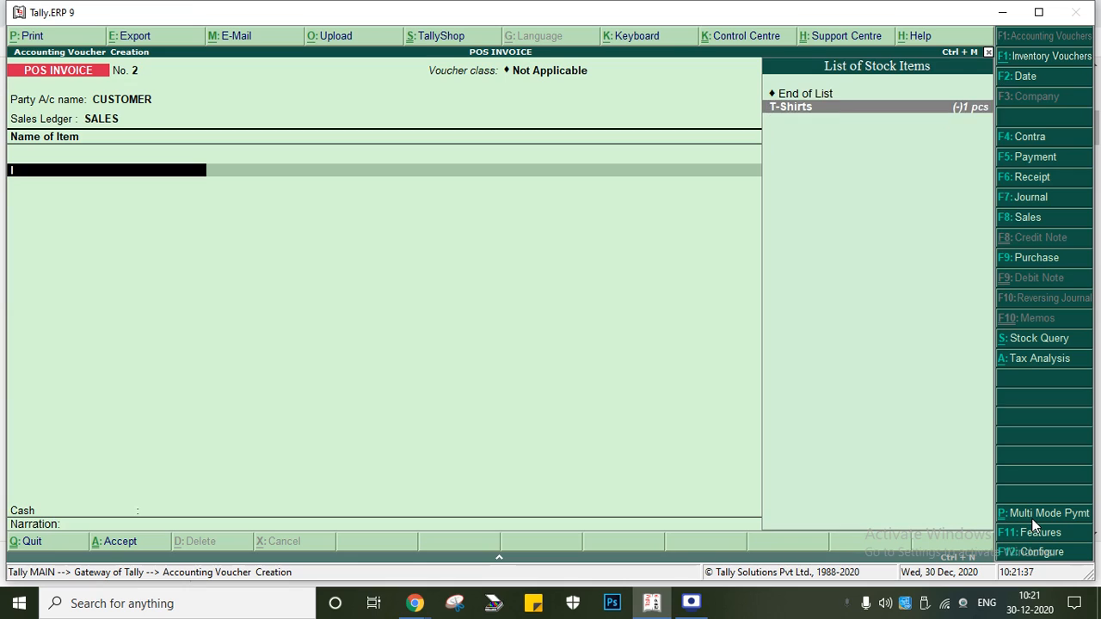
key("Return")
key("Return")
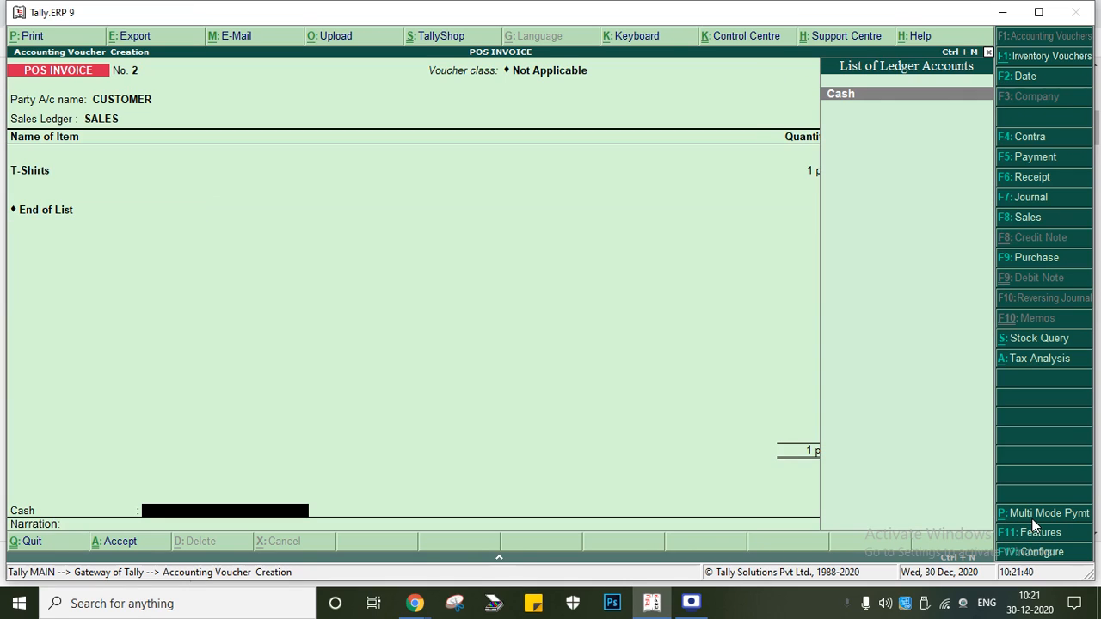
key("BackSpace")
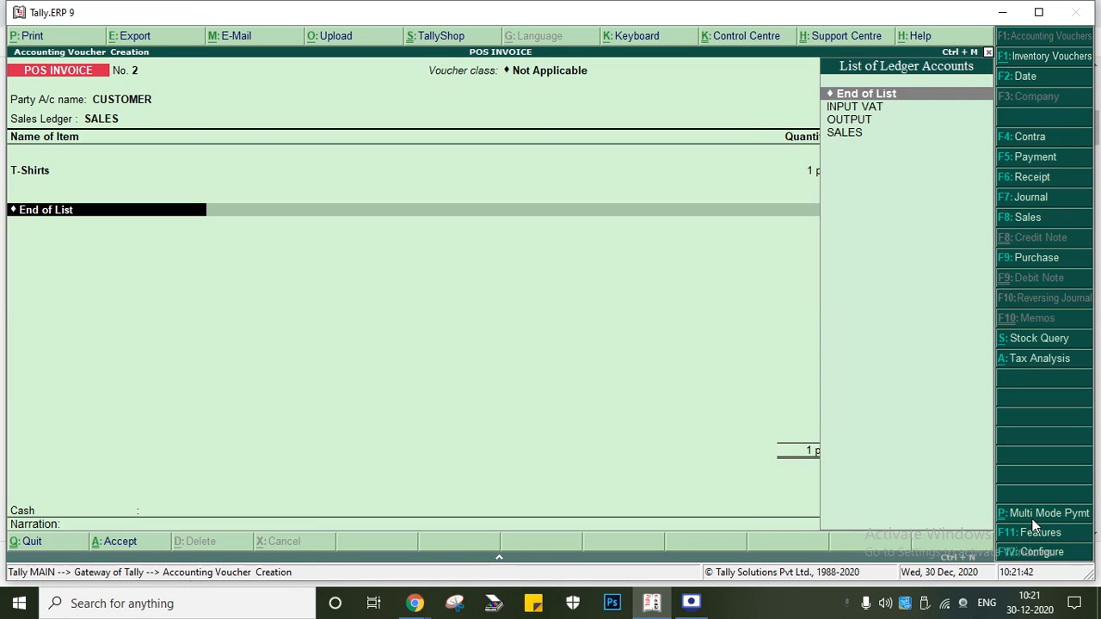
key("BackSpace")
key("Return")
key("Return")
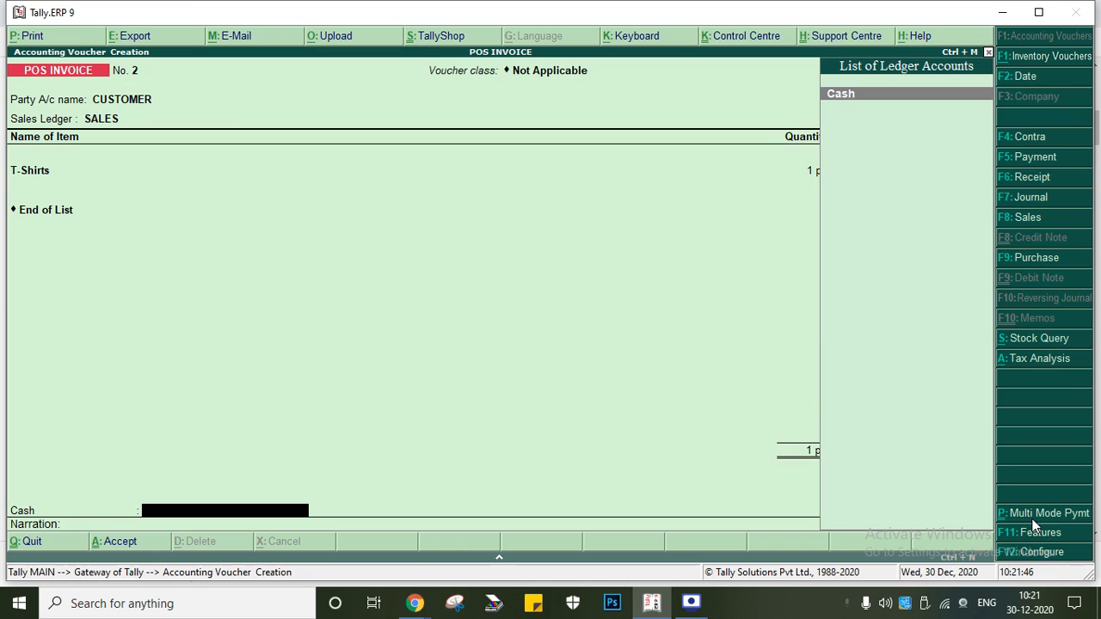
Select the Cash ledger for the payment and enter 700 as the cash tendered.
key("space")
key("Return")
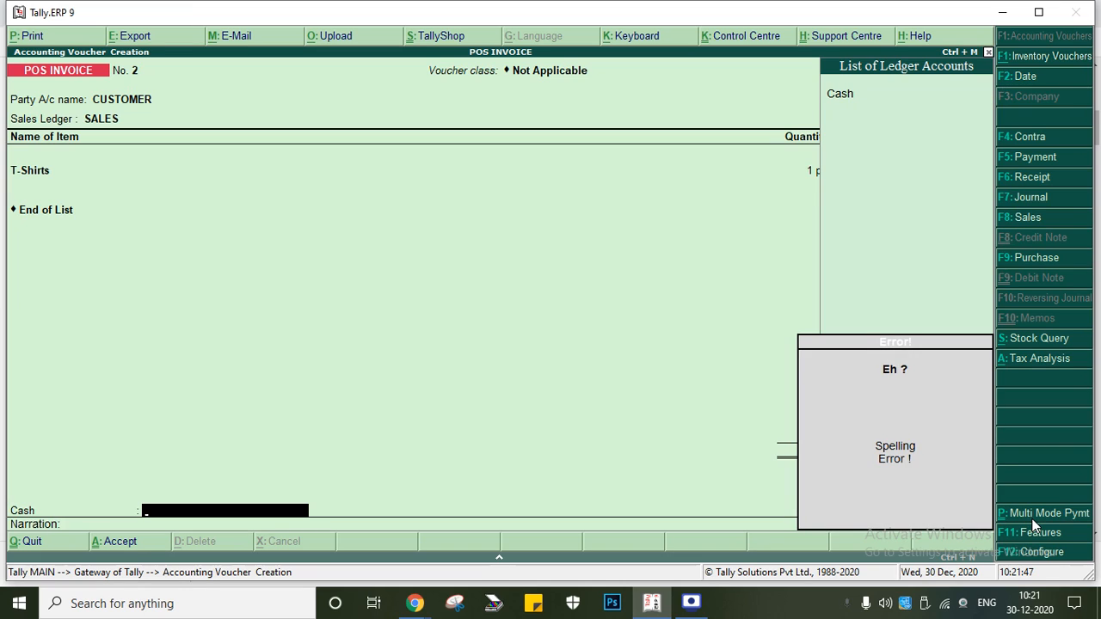
key("Return")
type("700")
key("Return")
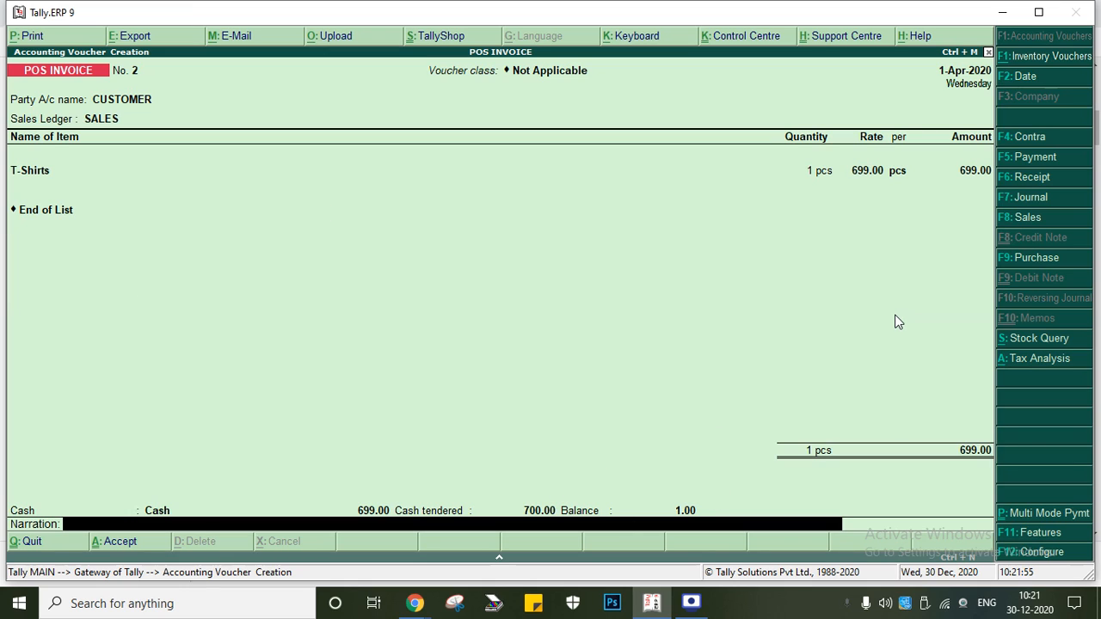
Save the POS invoice with an empty narration and cancel saving its print output.
key("Return")
key("Return")
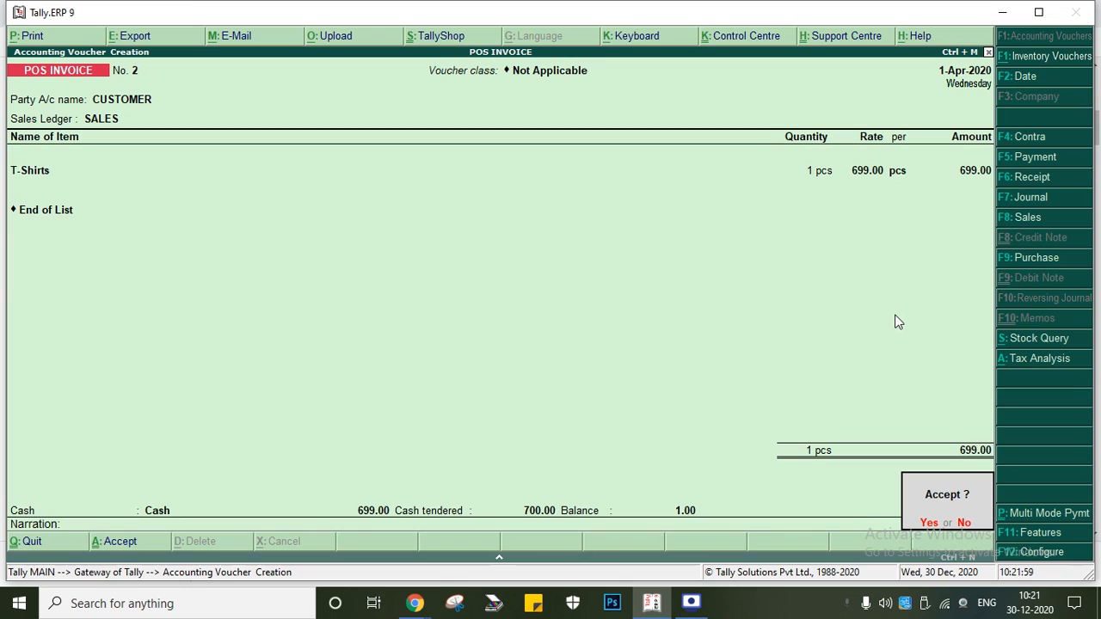
key("Return")
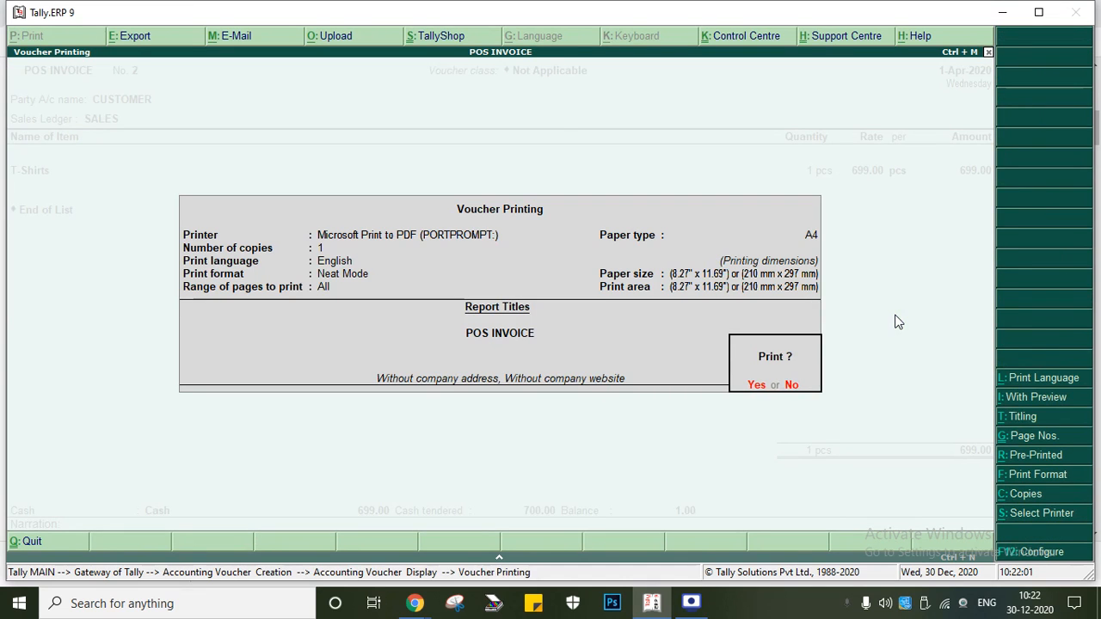
key("Return")
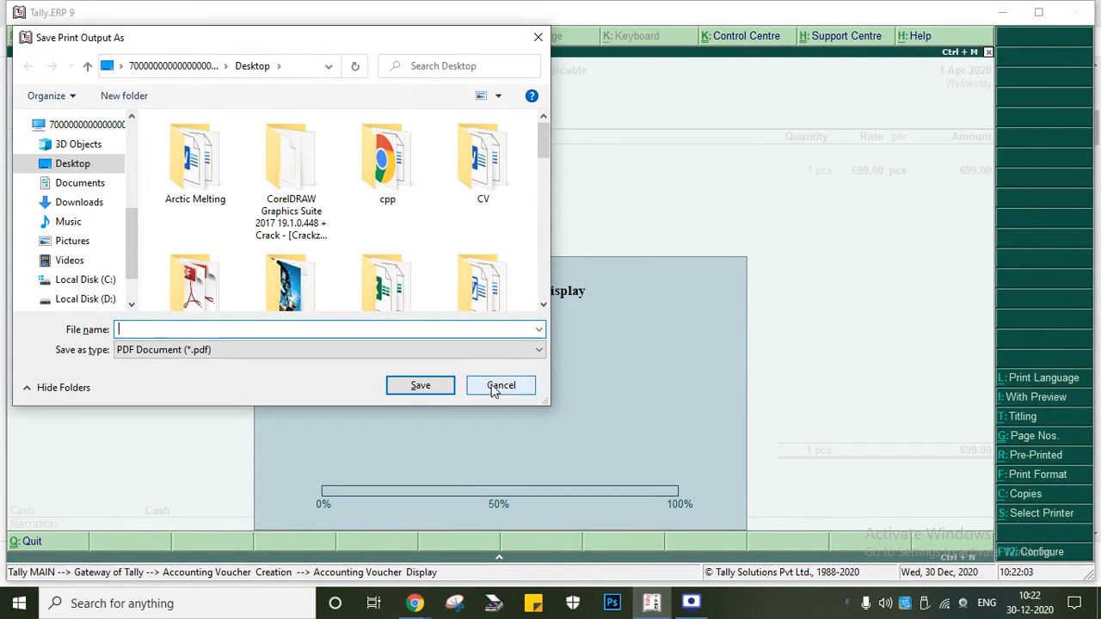
left_click(497, 388)
mouse_move(691, 610)
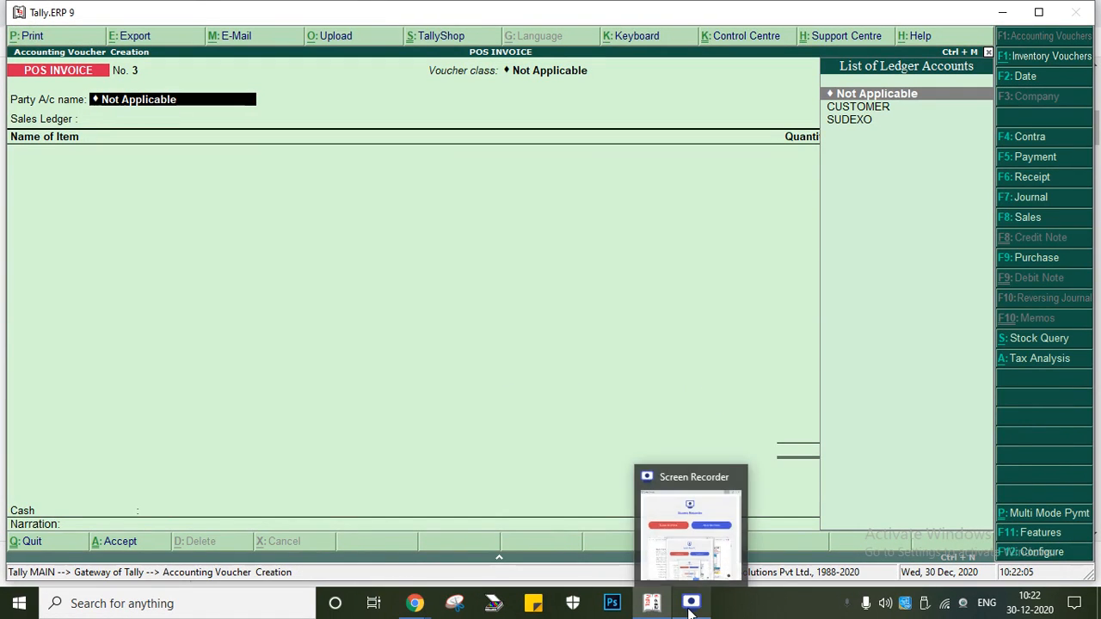
Leave the voucher screen and open the Stock Summary report.
key("Escape")
key("Down")
key("Down")
key("Down")
key("Down")
key("Down")
key("Down")
key("Return")
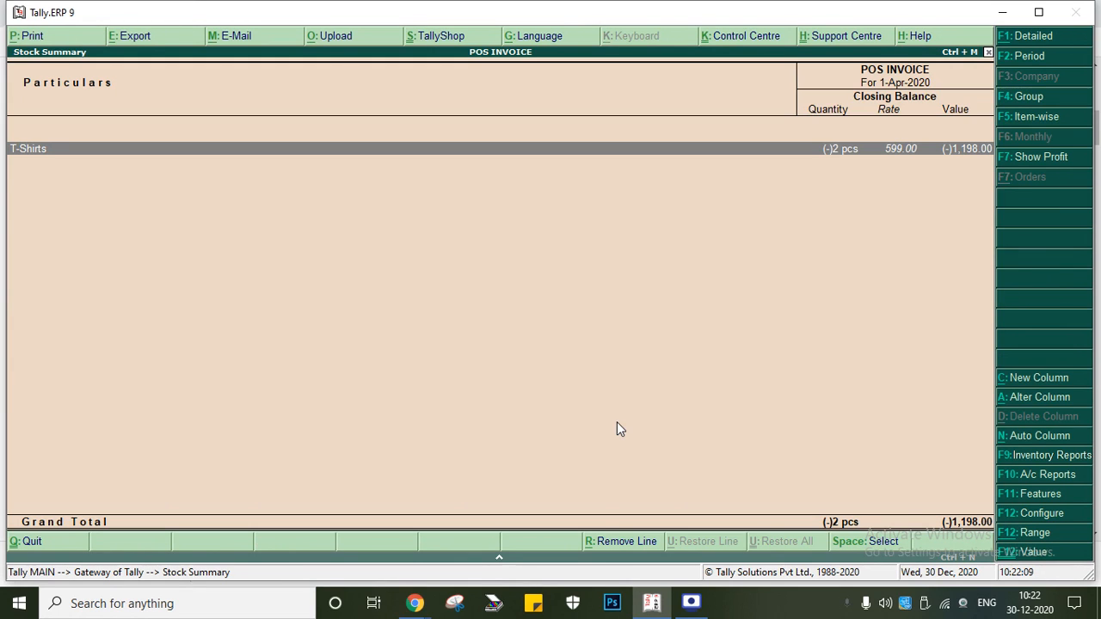
Examine the T-Shirts monthly summary and its April vouchers, and return to the Gateway of Tally.
key("Return")
key("Return")
key("Escape")
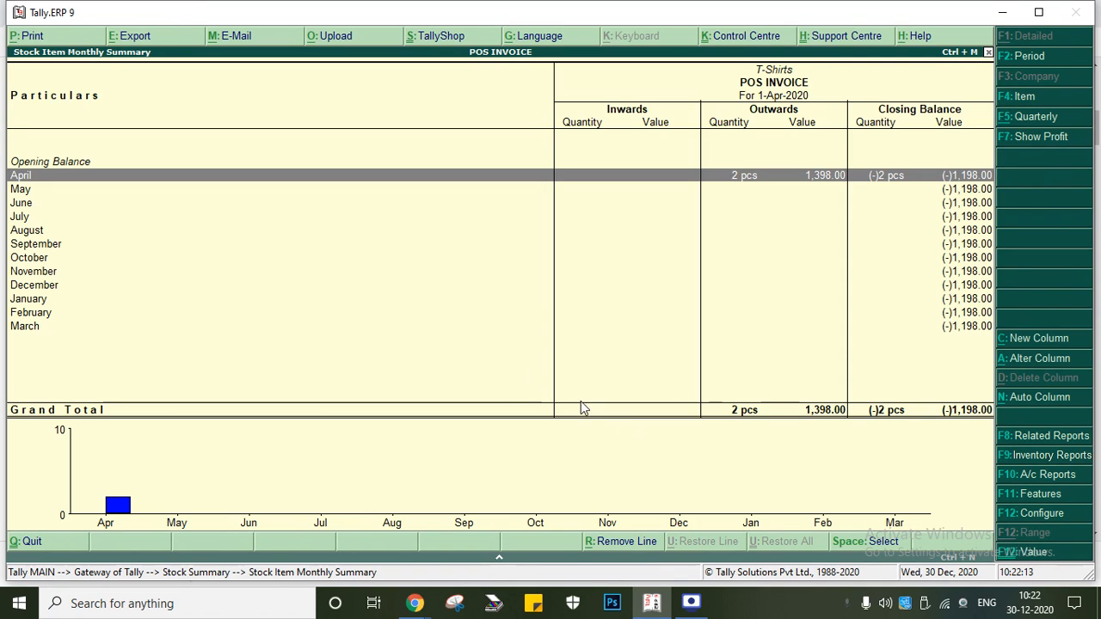
key("Escape")
key("Escape")
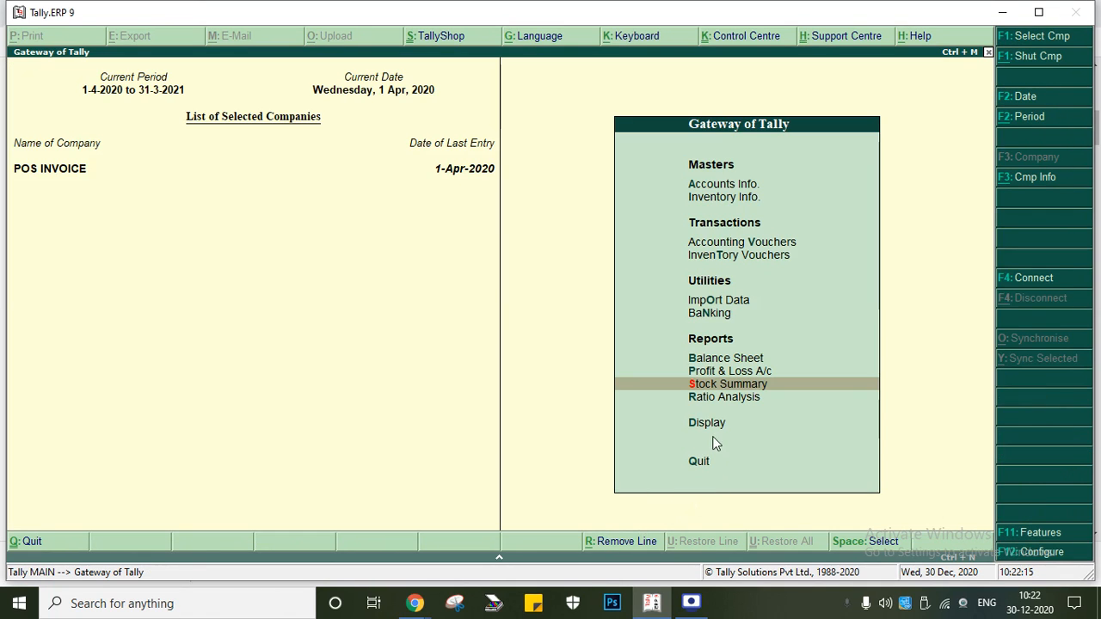
Open the Day Book to review the recorded POS invoices.
left_click(707, 423)
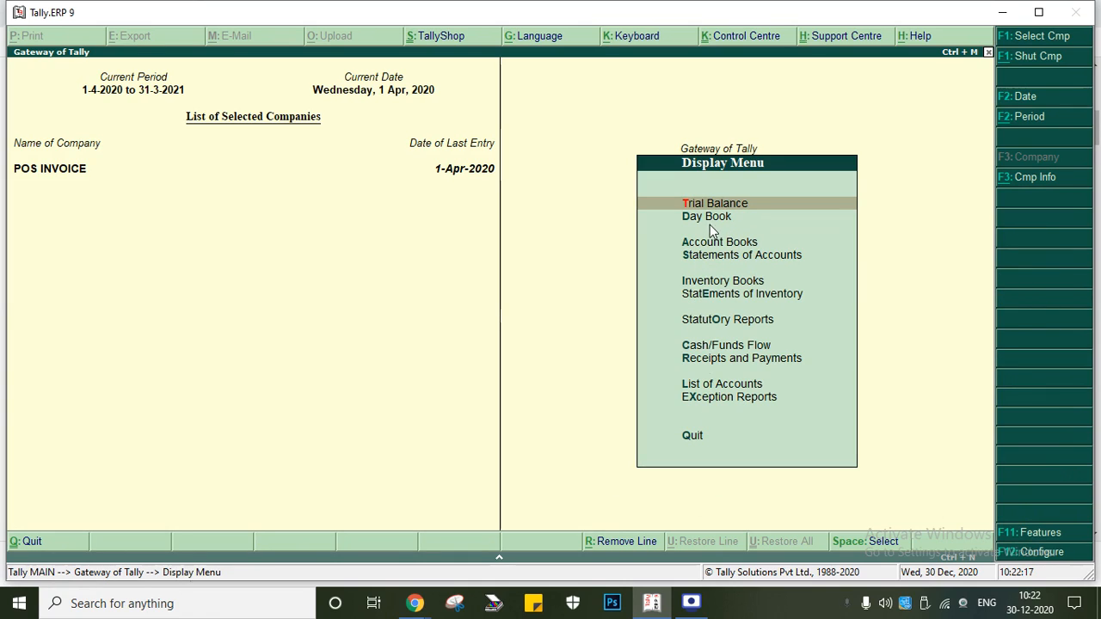
left_click(709, 218)
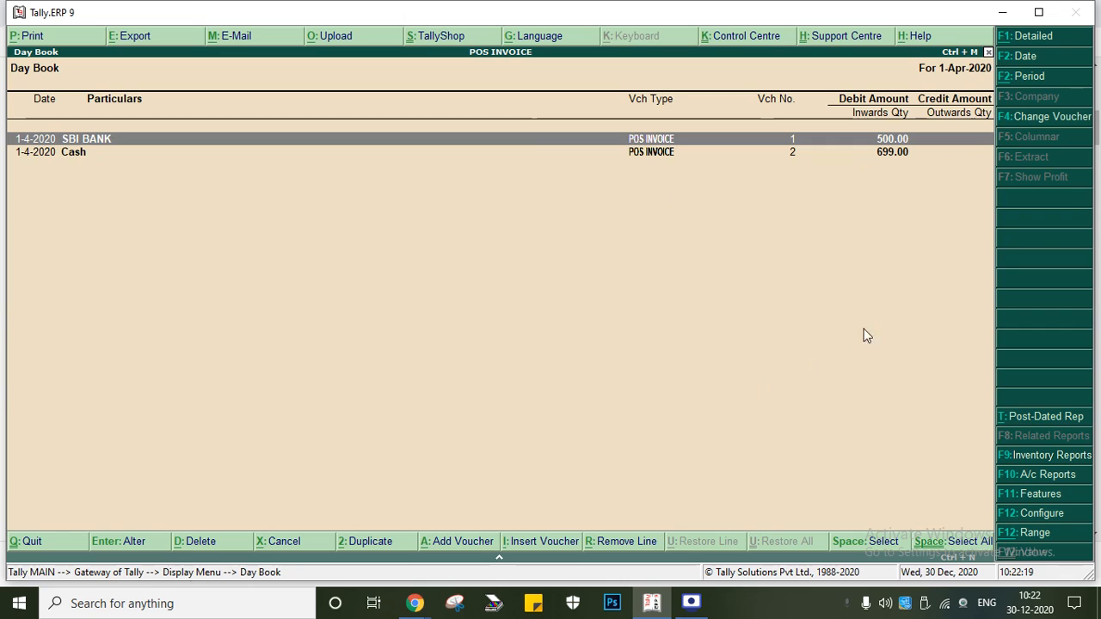